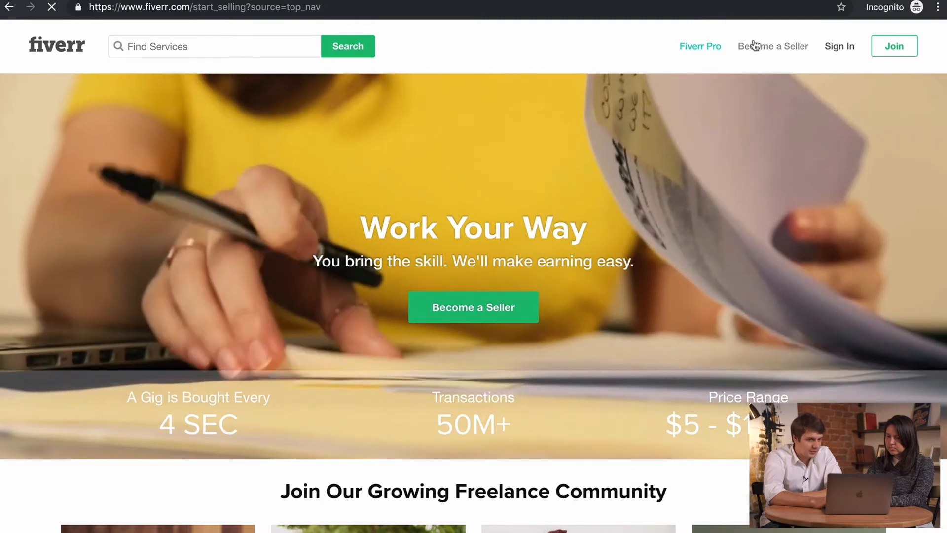
{"action": "left_click", "coordinate": [740, 46]}
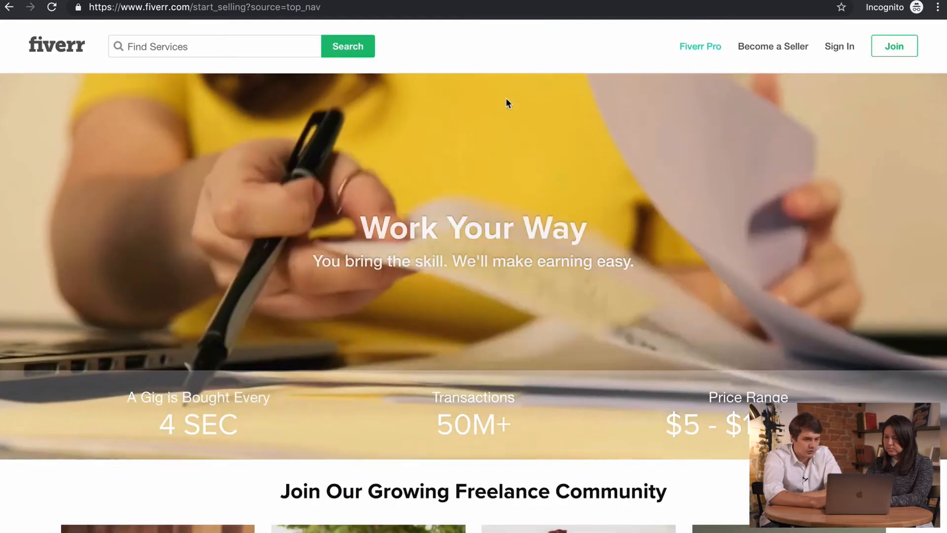
{"action": "scroll", "coordinate": [429, 279], "scroll_direction": "down", "scroll_amount": 9}
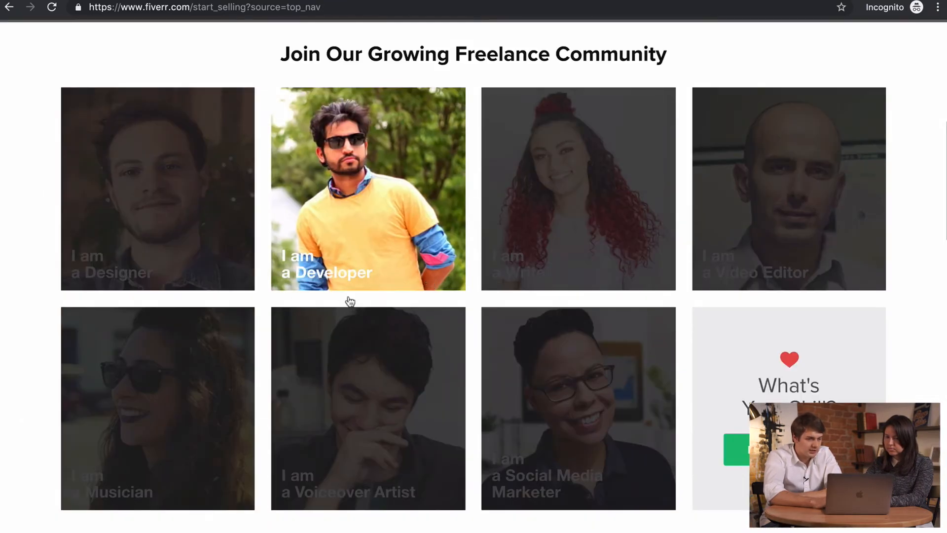
{"action": "scroll", "coordinate": [443, 405], "scroll_direction": "down", "scroll_amount": 3}
{"action": "scroll", "coordinate": [442, 402], "scroll_direction": "down", "scroll_amount": 8}
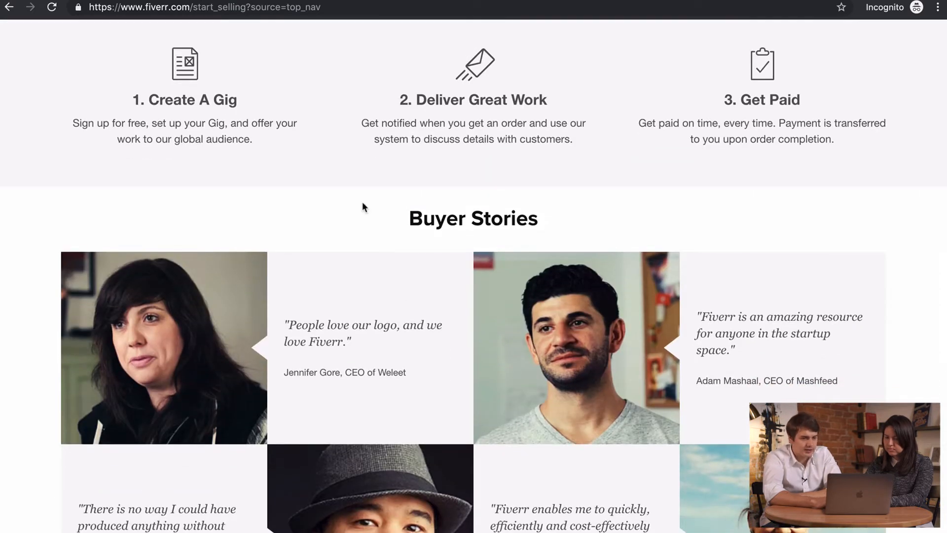
{"action": "scroll", "coordinate": [363, 203], "scroll_direction": "down", "scroll_amount": 5}
{"action": "scroll", "coordinate": [362, 203], "scroll_direction": "down", "scroll_amount": 8}
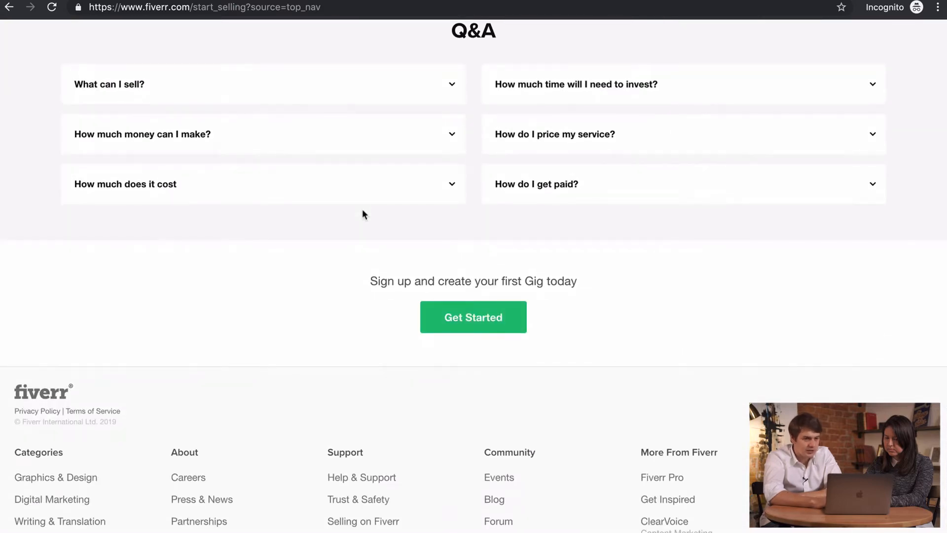
{"action": "scroll", "coordinate": [362, 209], "scroll_direction": "up", "scroll_amount": 20}
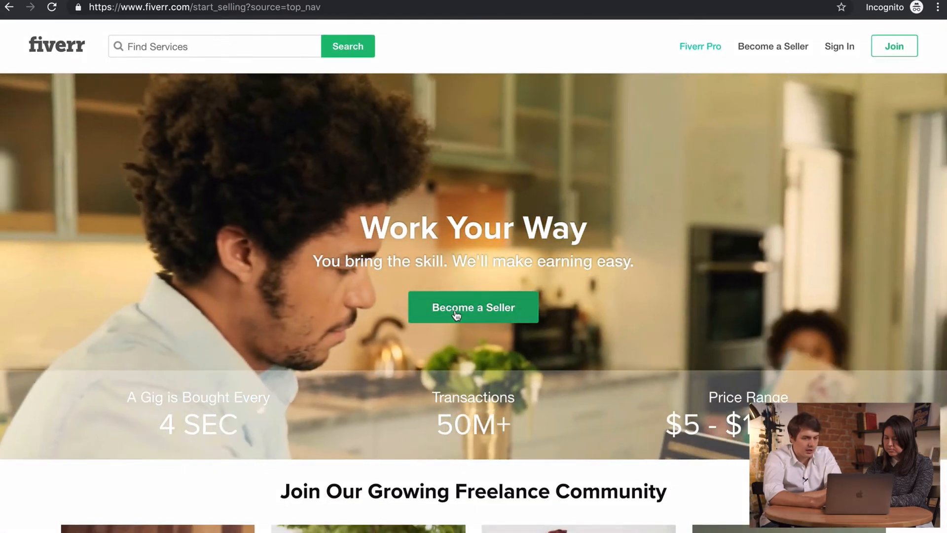
{"action": "left_click", "coordinate": [457, 318]}
Step: Enter the sign-up email address in the Join Fiverr popup and continue
{"action": "left_click", "coordinate": [454, 308]}
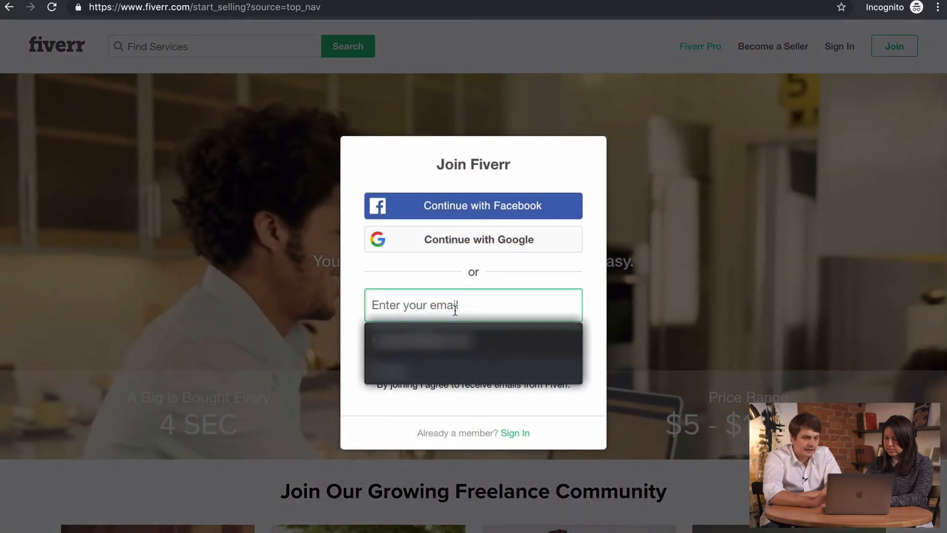
{"action": "left_click", "coordinate": [358, 317]}
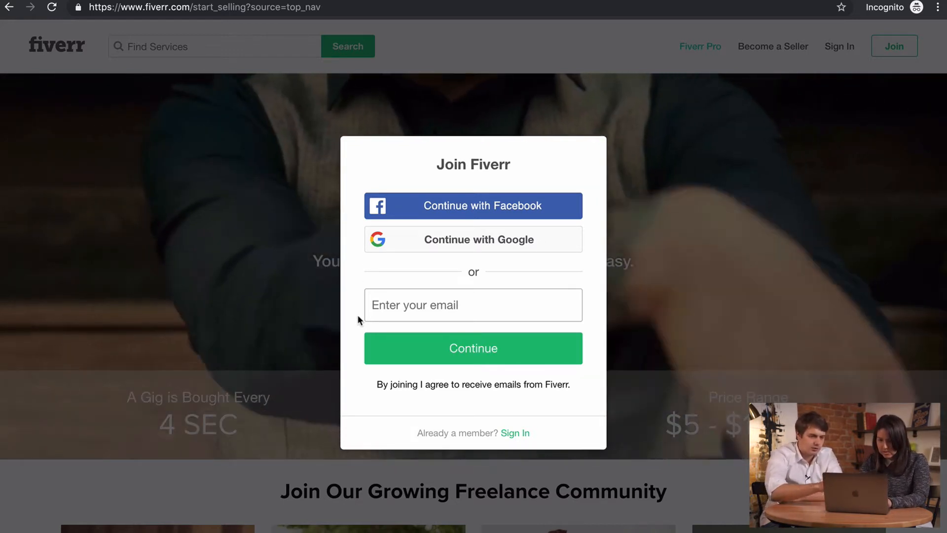
{"action": "left_click", "coordinate": [414, 304]}
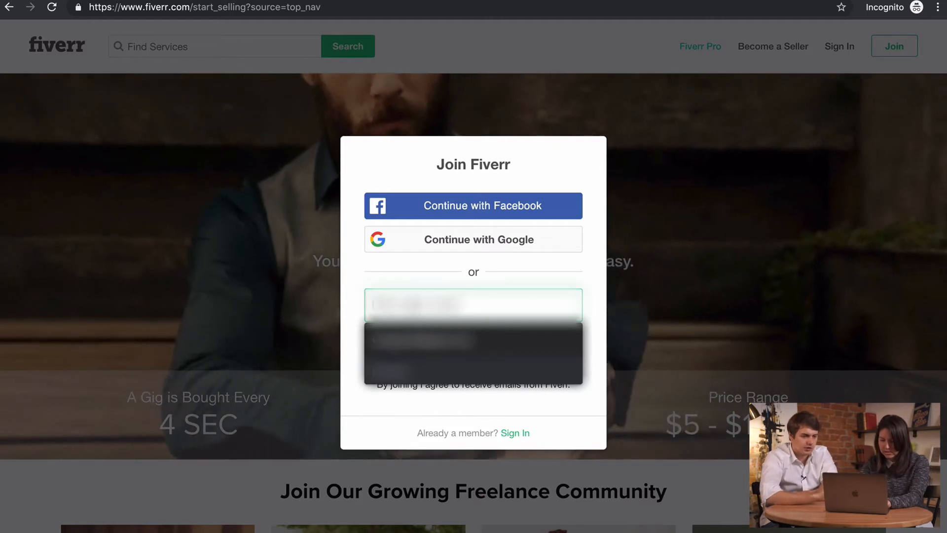
{"action": "type", "text": "..."}
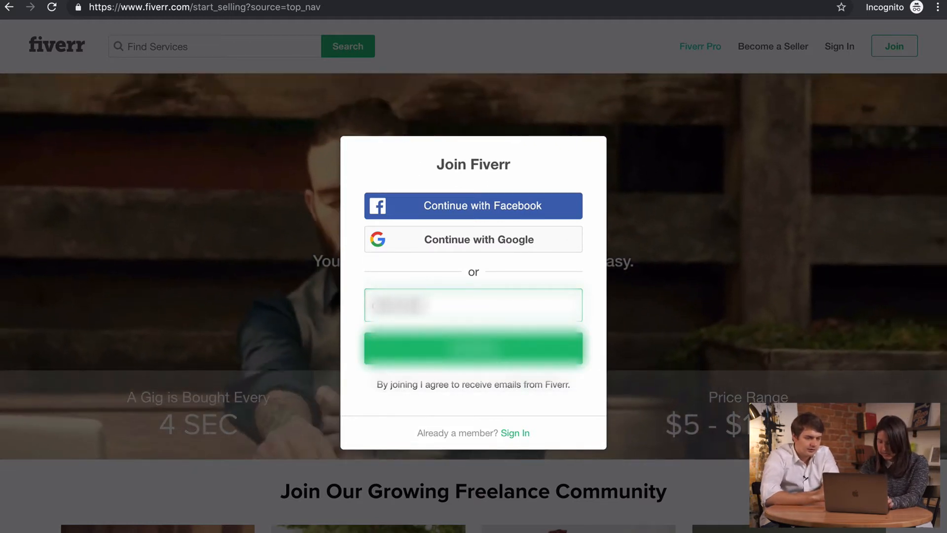
{"action": "type", "text": "......"}
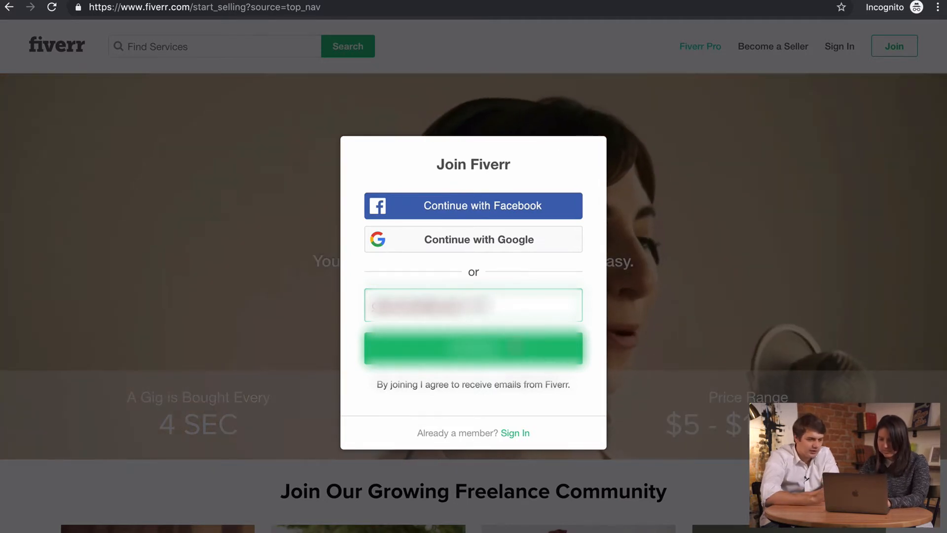
{"action": "left_click", "coordinate": [494, 346]}
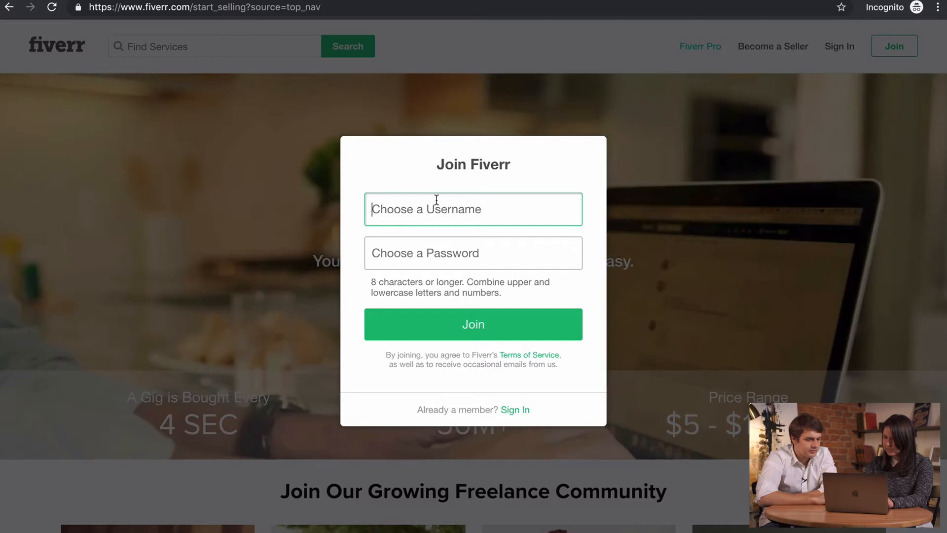
Step: Enter a username and a valid password, retyping it after rejection, then join
{"action": "type", "text": "d"}
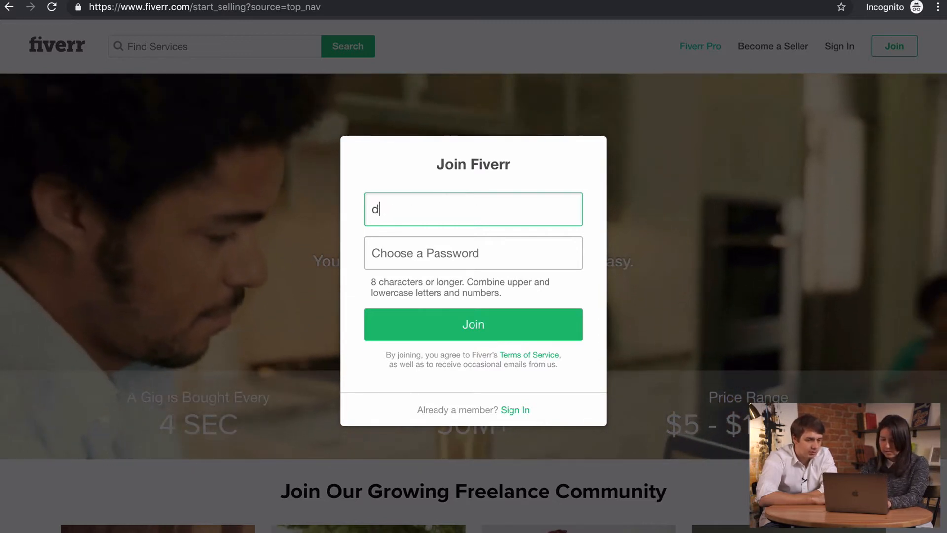
{"action": "type", "text": "aria"}
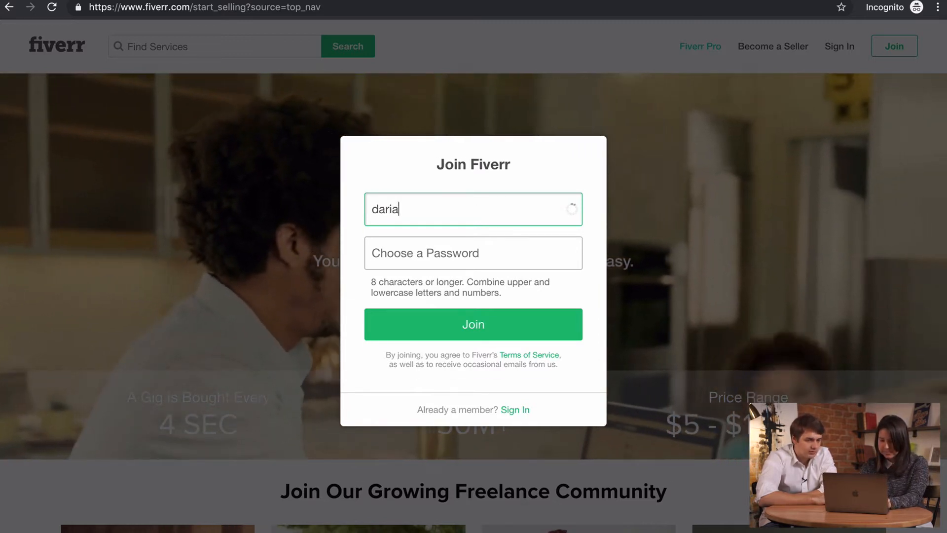
{"action": "type", "text": "writer"}
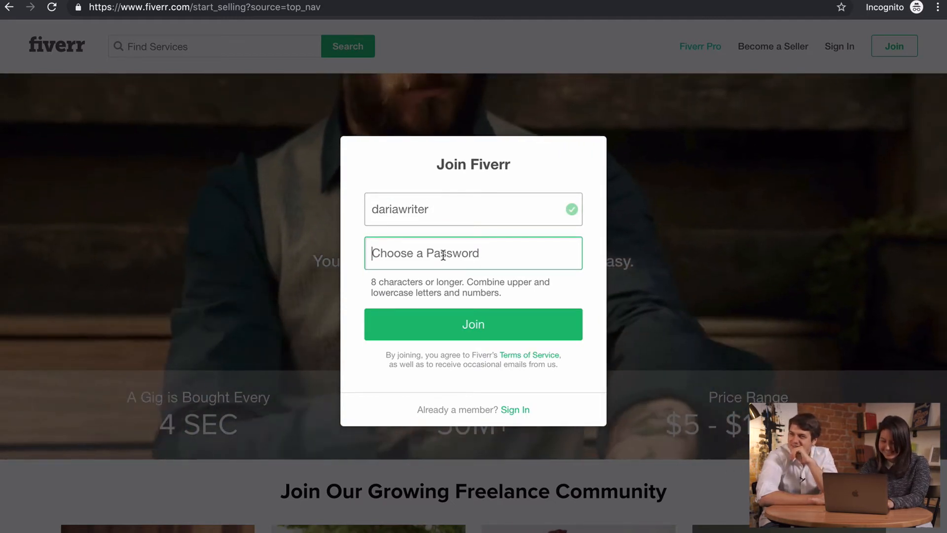
{"action": "type", "text": "••••••"}
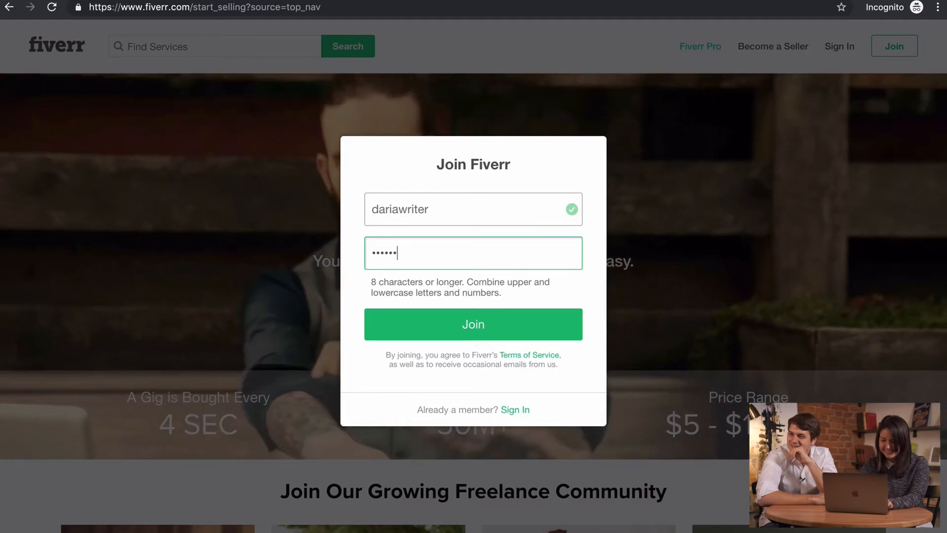
{"action": "type", "text": "•••"}
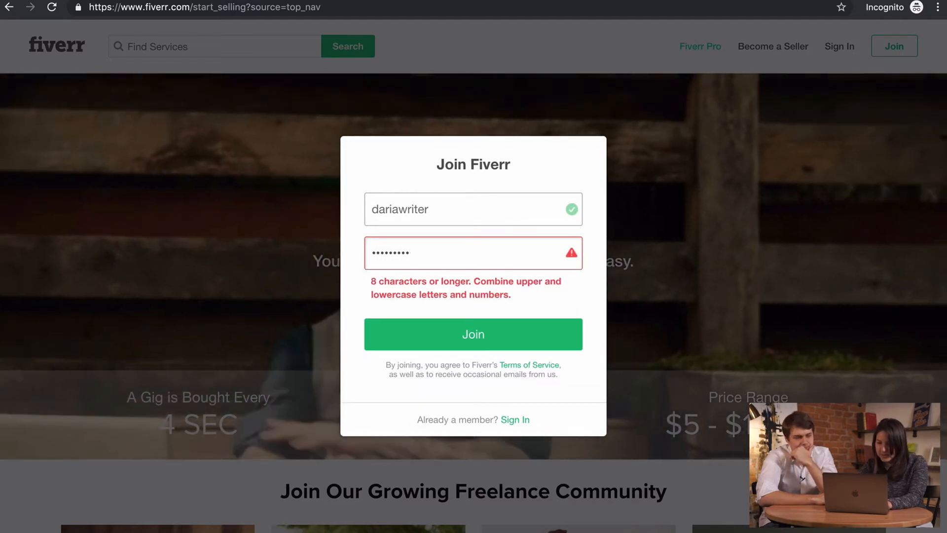
{"action": "key", "text": "BackSpace"}
{"action": "key", "text": "BackSpace"}
{"action": "key", "text": "BackSpace"}
{"action": "key", "text": "BackSpace"}
{"action": "key", "text": "BackSpace"}
{"action": "key", "text": "BackSpace"}
{"action": "key", "text": "BackSpace"}
{"action": "key", "text": "BackSpace"}
{"action": "key", "text": "BackSpace"}
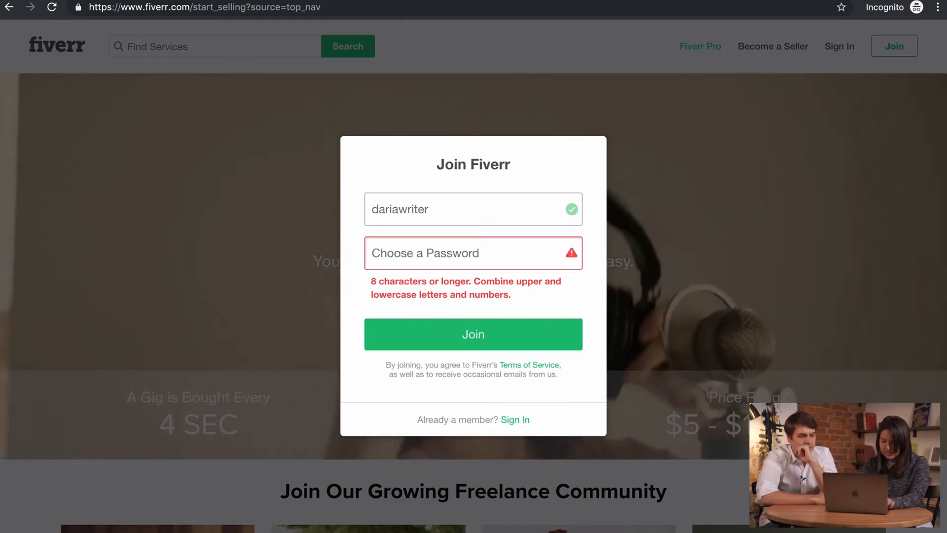
{"action": "type", "text": "•••••••••"}
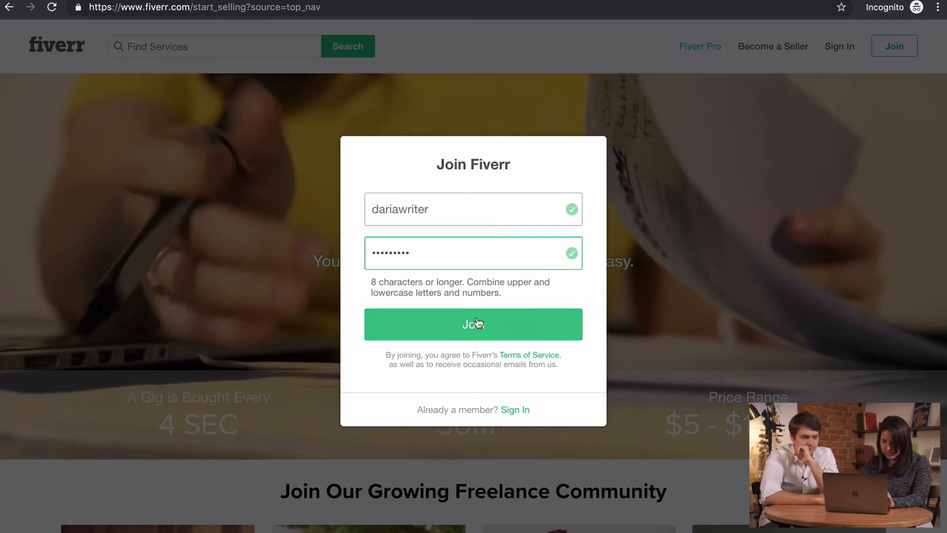
{"action": "left_click", "coordinate": [477, 324]}
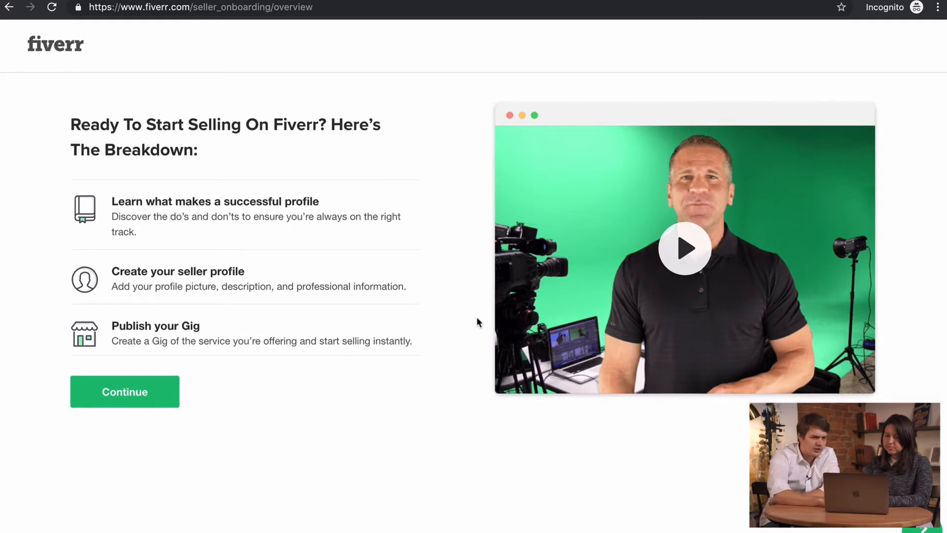
Step: Briefly play and close the onboarding intro video, then proceed to the profile tips
{"action": "scroll", "coordinate": [377, 328], "scroll_direction": "up", "scroll_amount": 1}
{"action": "scroll", "coordinate": [378, 333], "scroll_direction": "down", "scroll_amount": 1}
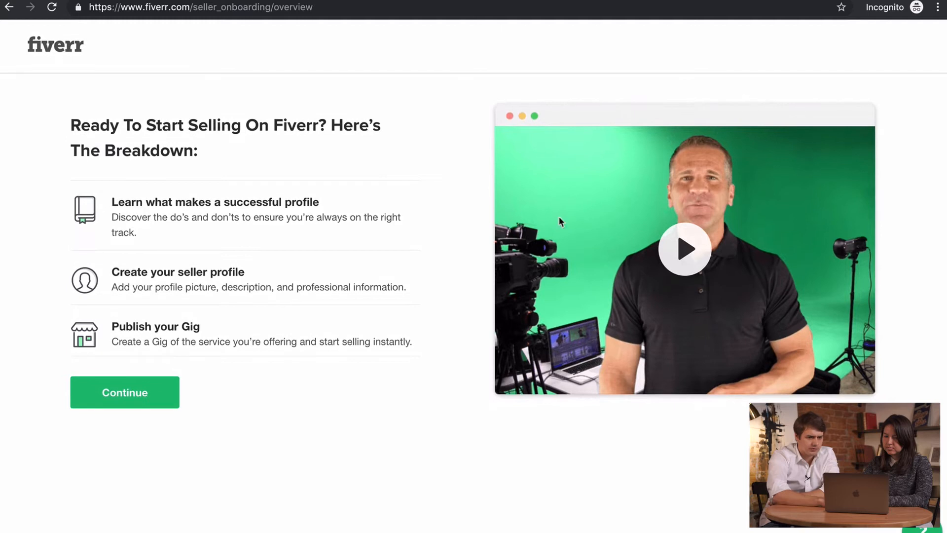
{"action": "left_click", "coordinate": [685, 253]}
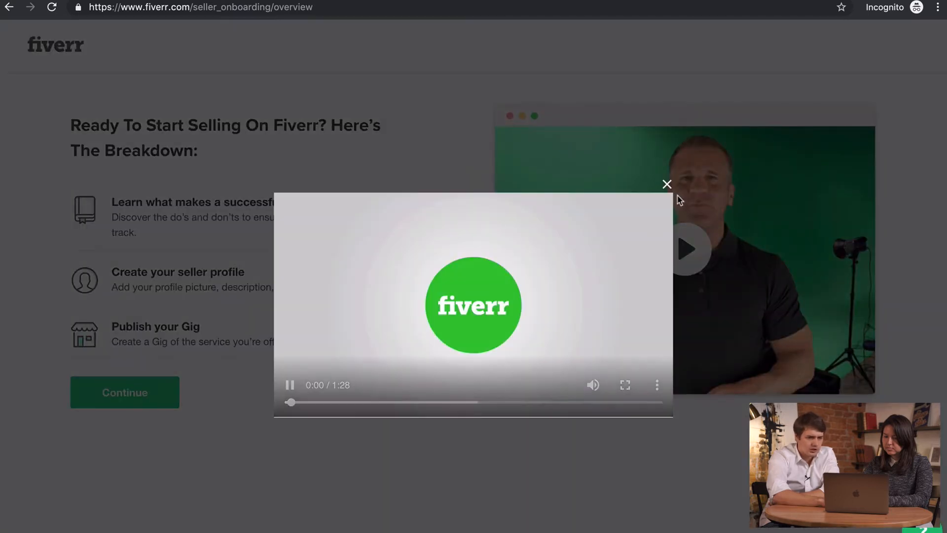
{"action": "left_click", "coordinate": [667, 185]}
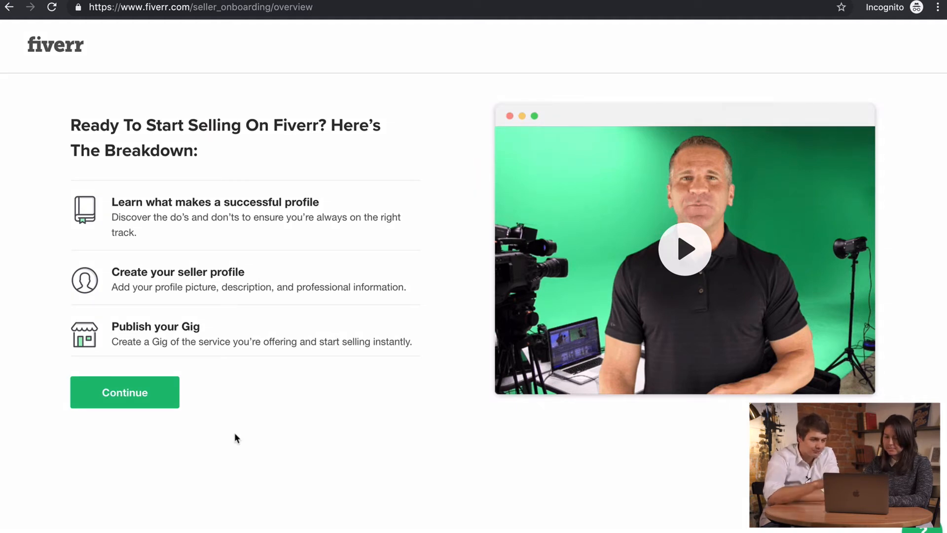
{"action": "left_click", "coordinate": [132, 397]}
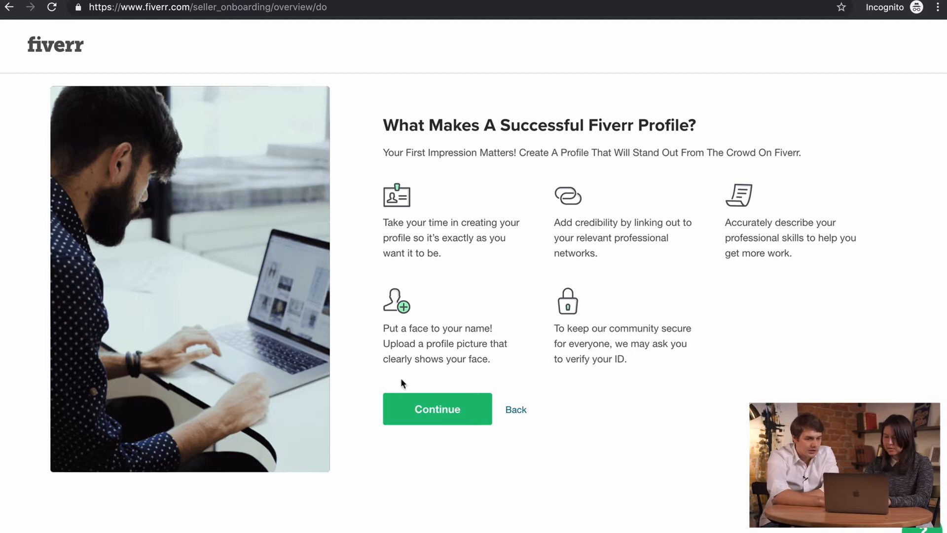
Step: Go through the profile tips and things-to-avoid pages to finish the guidelines
{"action": "left_click", "coordinate": [424, 409]}
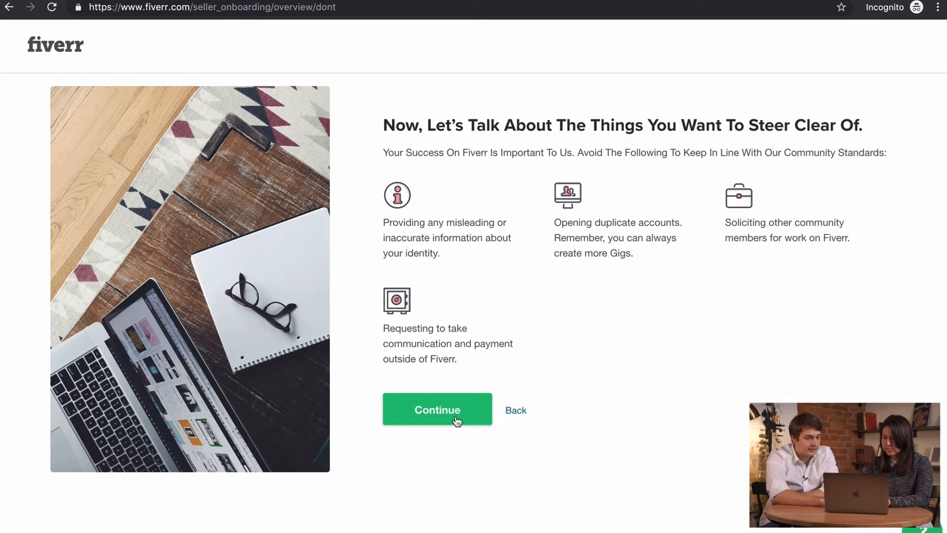
{"action": "left_click", "coordinate": [434, 410]}
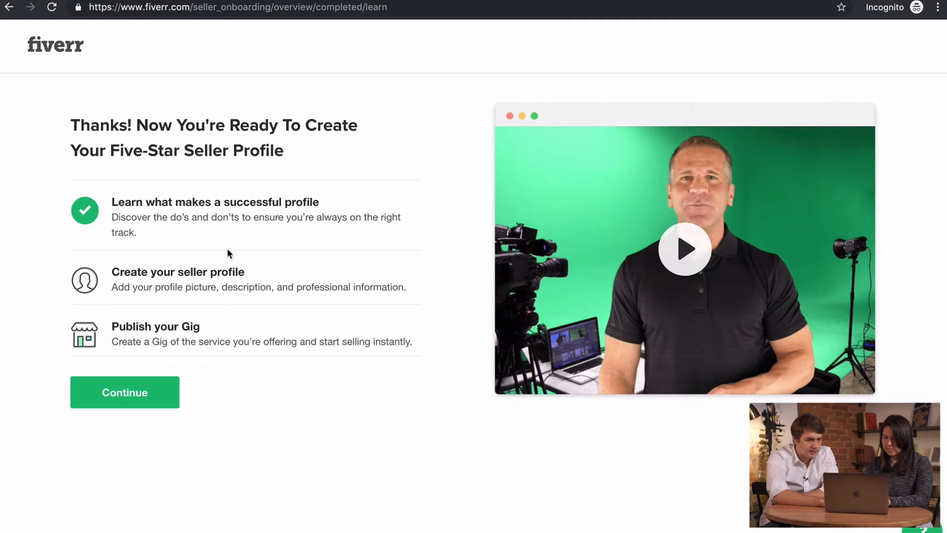
Step: Fill in the seller's first and last name in Personal Info
{"action": "left_click", "coordinate": [130, 399]}
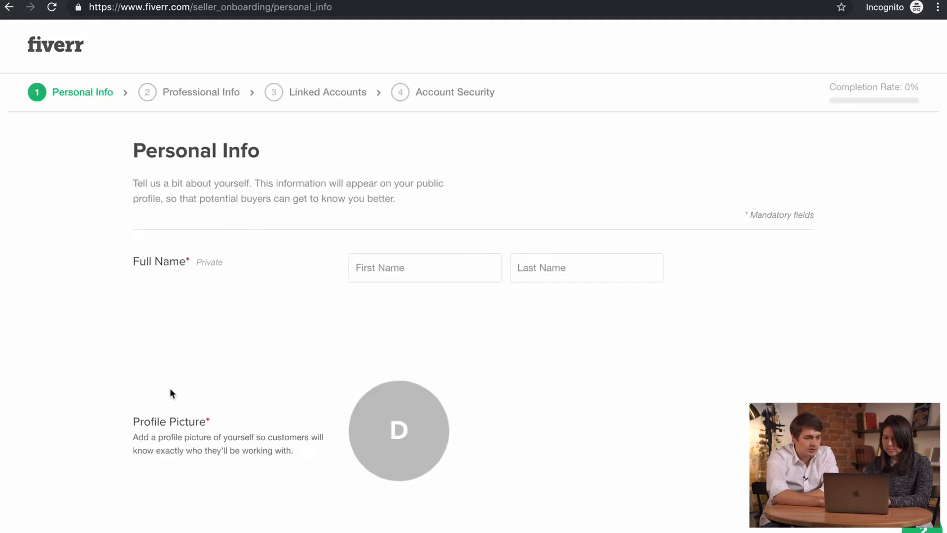
{"action": "left_click", "coordinate": [361, 271]}
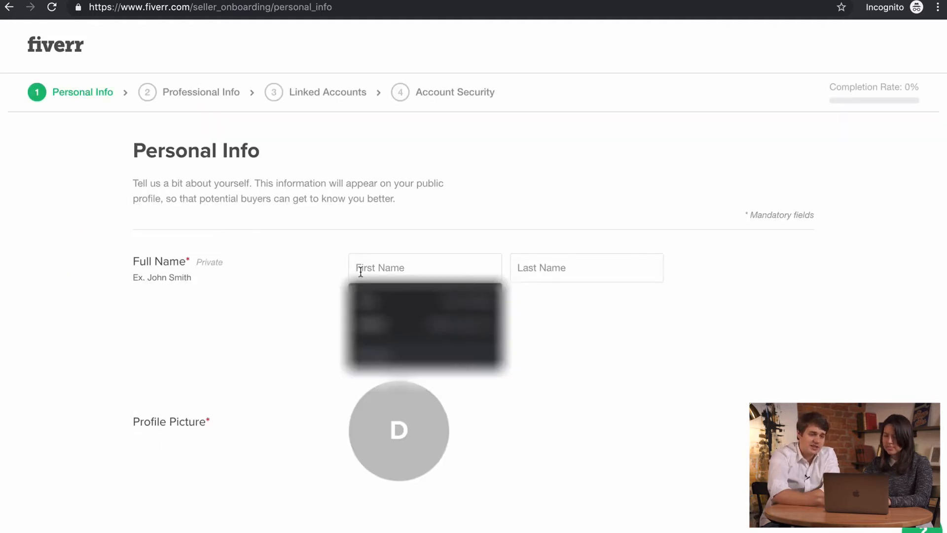
{"action": "left_click", "coordinate": [306, 289]}
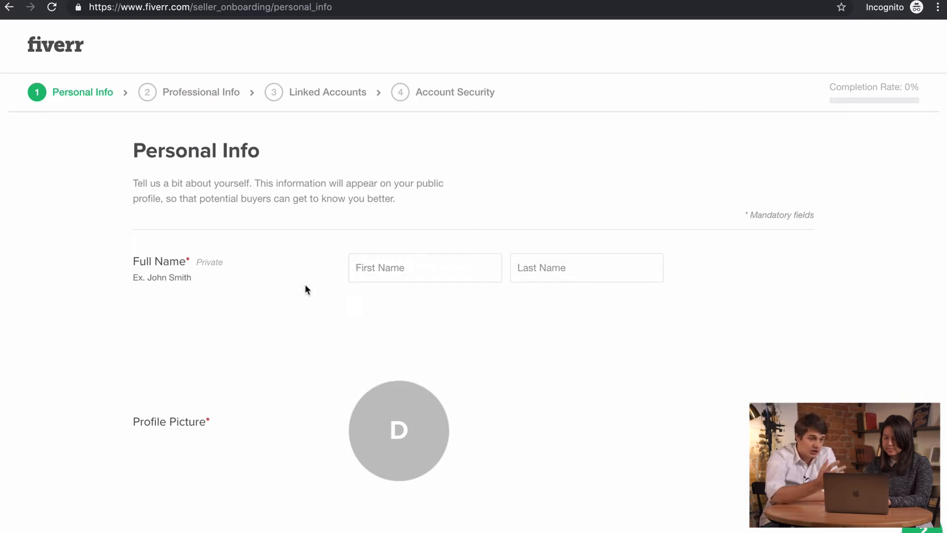
{"action": "left_click", "coordinate": [366, 266]}
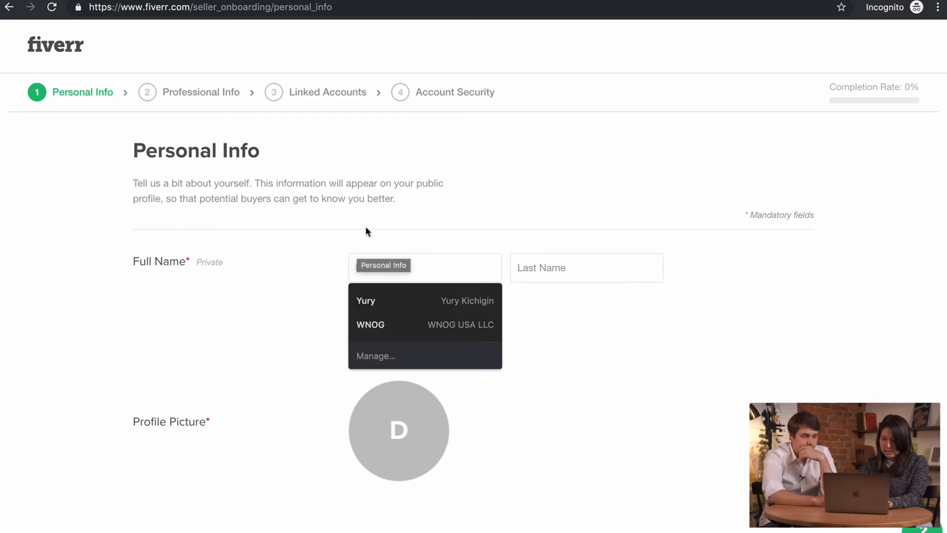
{"action": "type", "text": "Dary"}
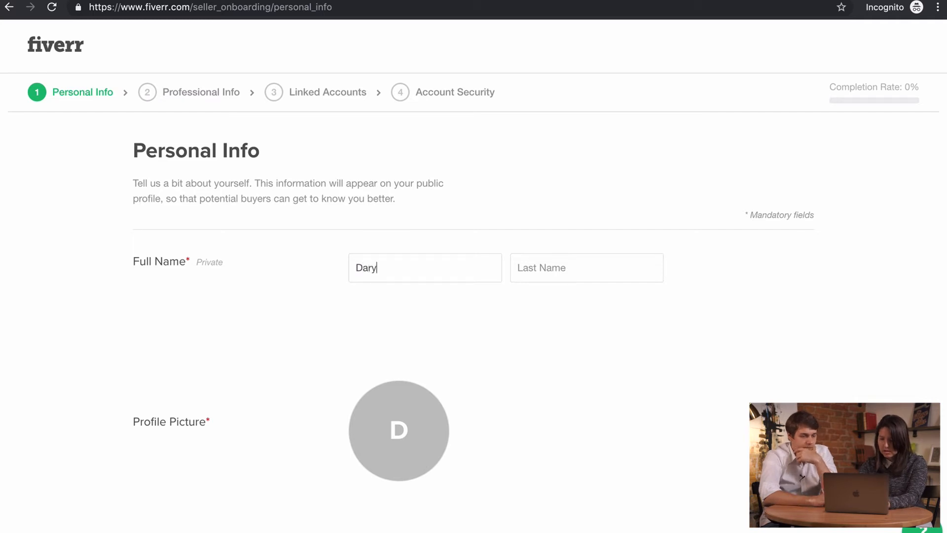
{"action": "type", "text": "a"}
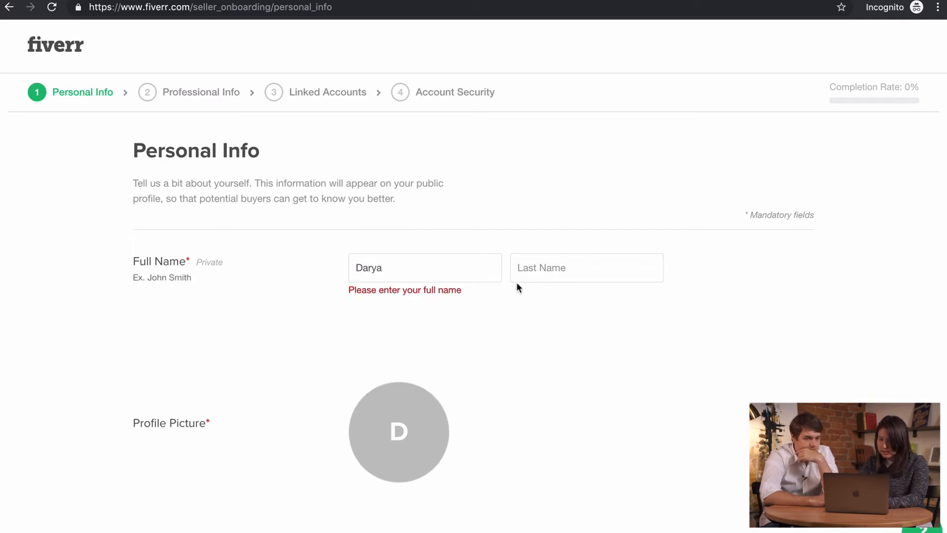
{"action": "left_click", "coordinate": [561, 260]}
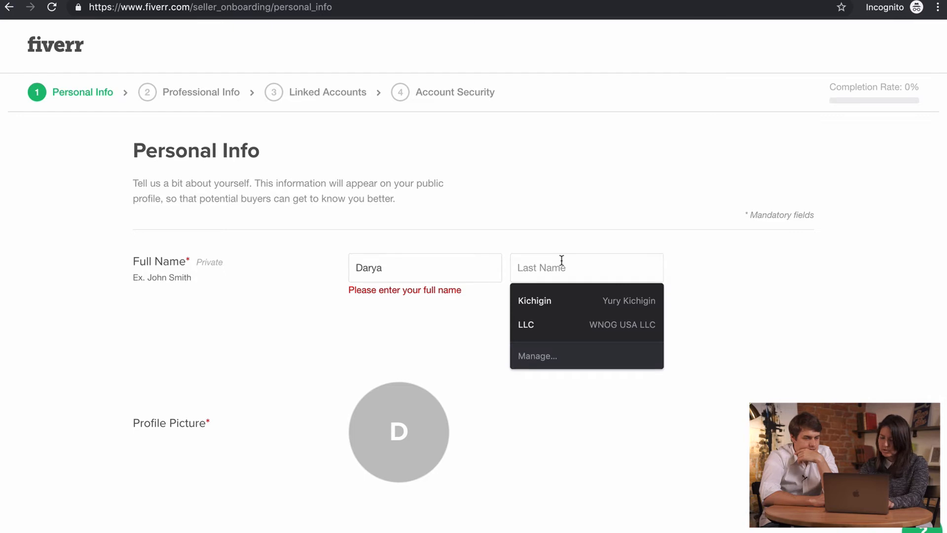
{"action": "type", "text": "Tcherkass"}
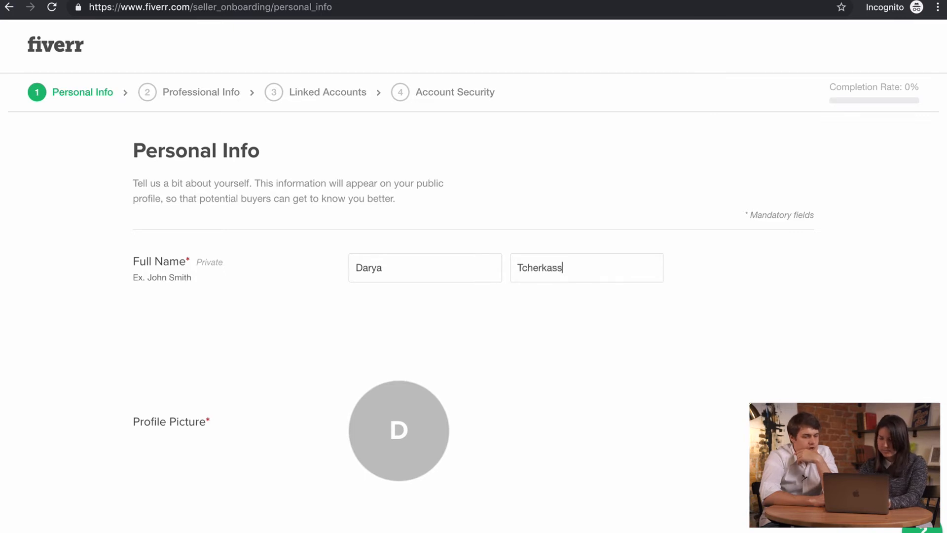
{"action": "type", "text": "ova"}
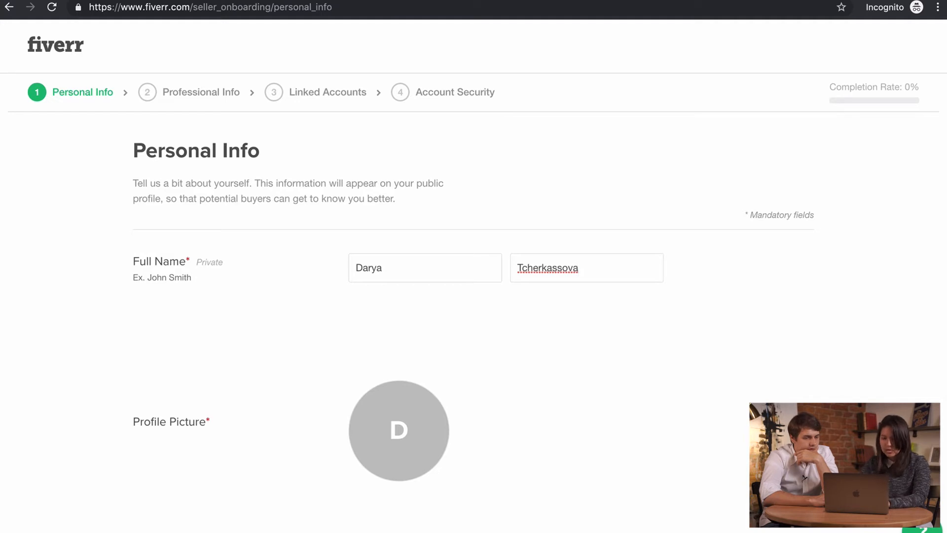
Step: Upload a profile picture and paste the 251-character music-writing self-description
{"action": "left_click", "coordinate": [786, 417]}
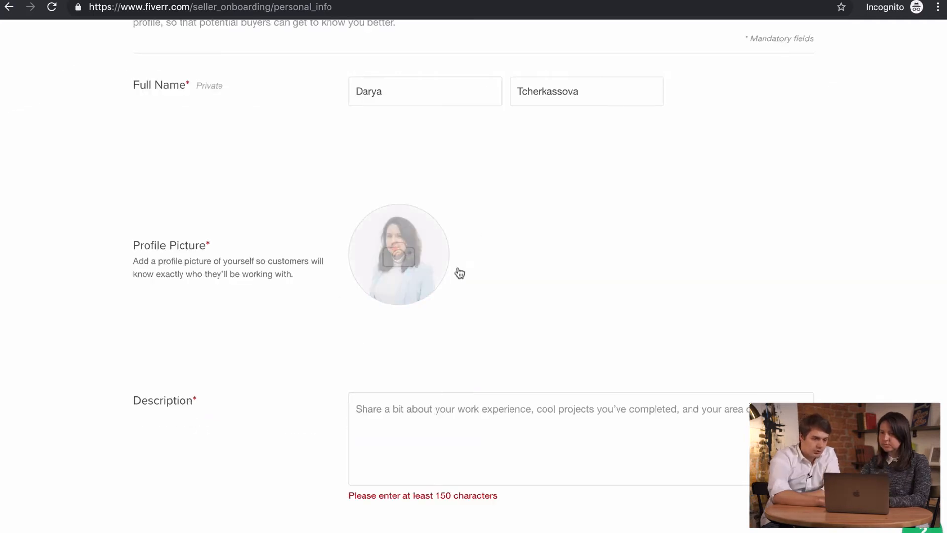
{"action": "scroll", "coordinate": [401, 296], "scroll_direction": "up", "scroll_amount": 1}
{"action": "scroll", "coordinate": [400, 297], "scroll_direction": "down", "scroll_amount": 4}
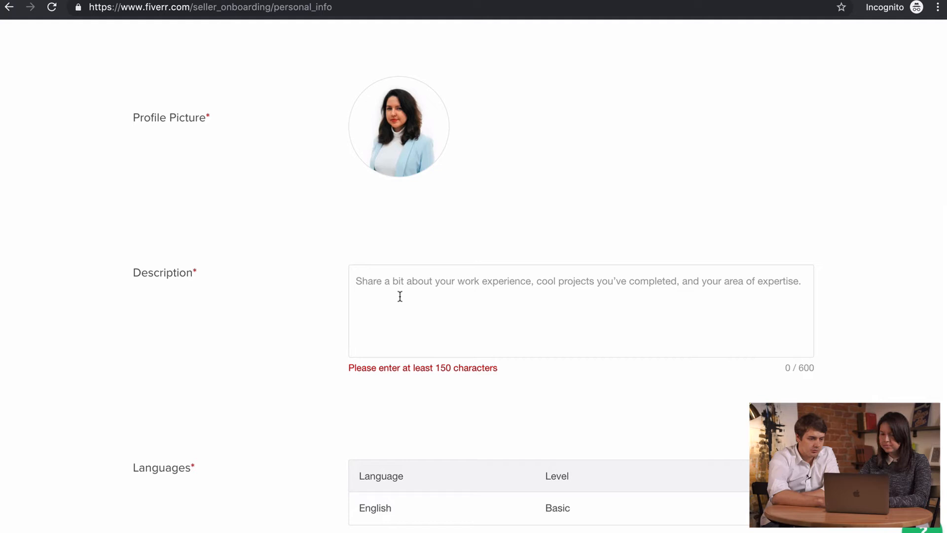
{"action": "type", "text": "Hello! My name is Darya. I am based in Saint-Petersburg, the cultural capital of Russia. My education in the field of academic music and music criticism has allowed me to create an impressive portfolio of articles written both in Russian and English."}
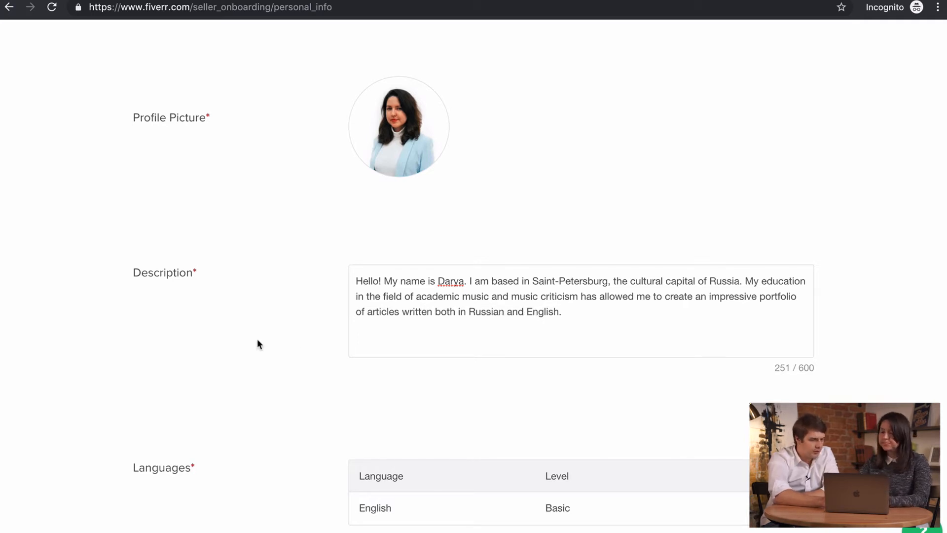
Step: Change the English language level from Basic to Native/Bilingual and update it
{"action": "scroll", "coordinate": [256, 338], "scroll_direction": "up", "scroll_amount": 4}
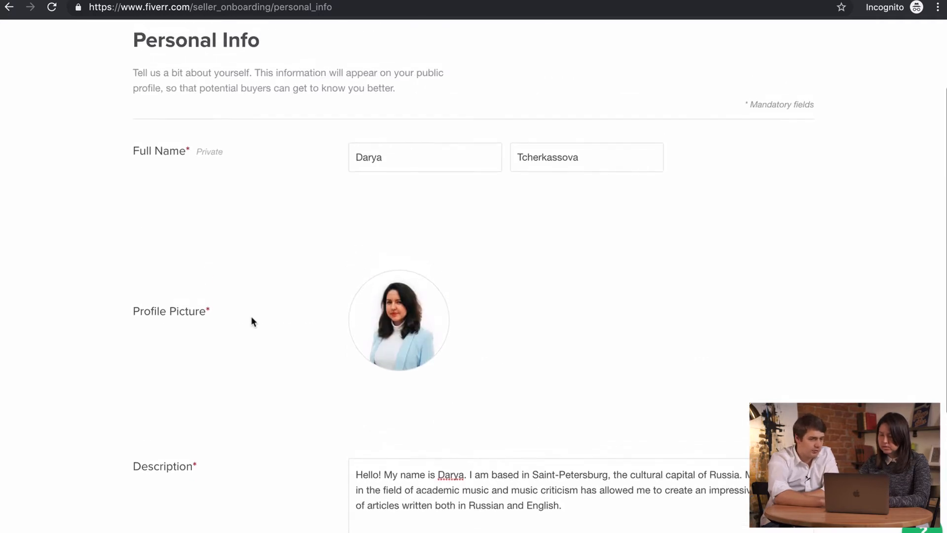
{"action": "scroll", "coordinate": [503, 214], "scroll_direction": "down", "scroll_amount": 5}
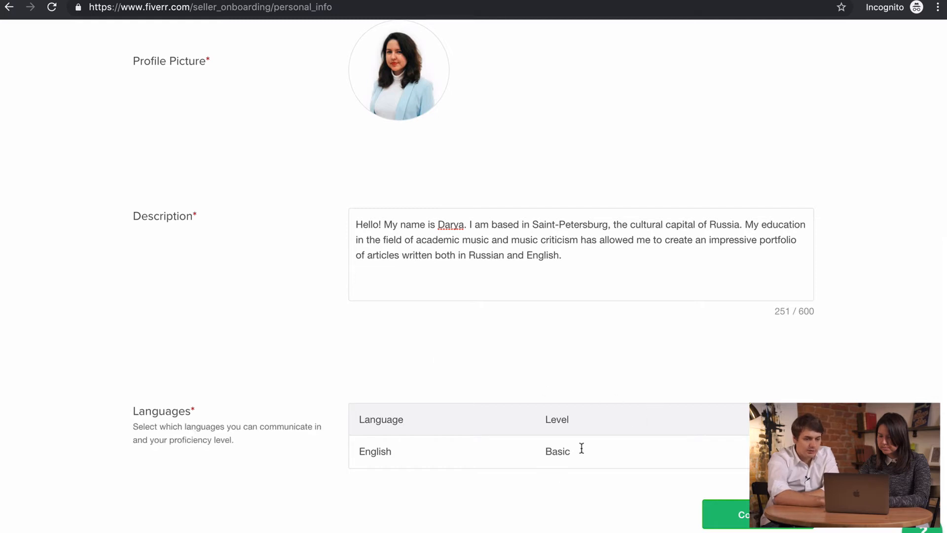
{"action": "left_click", "coordinate": [780, 451]}
{"action": "scroll", "coordinate": [501, 431], "scroll_direction": "down", "scroll_amount": 2}
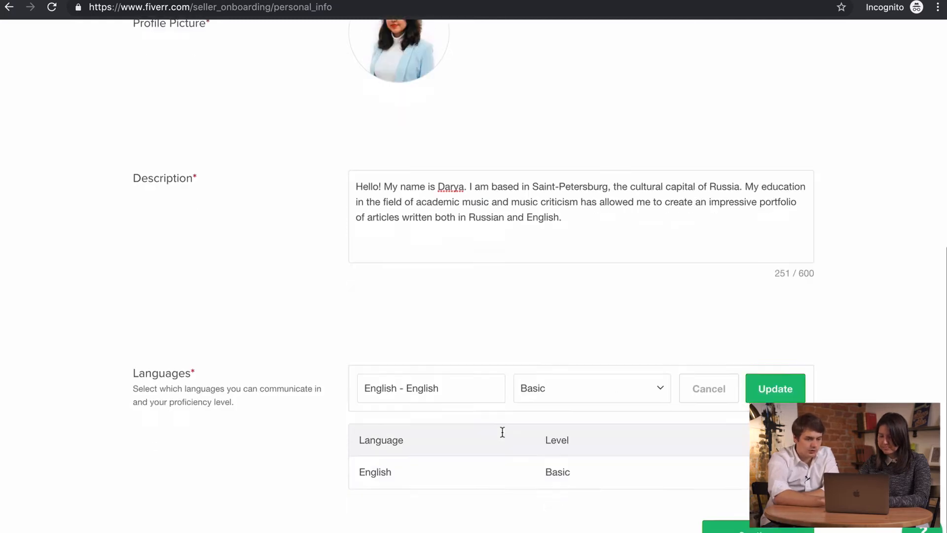
{"action": "left_click", "coordinate": [540, 371]}
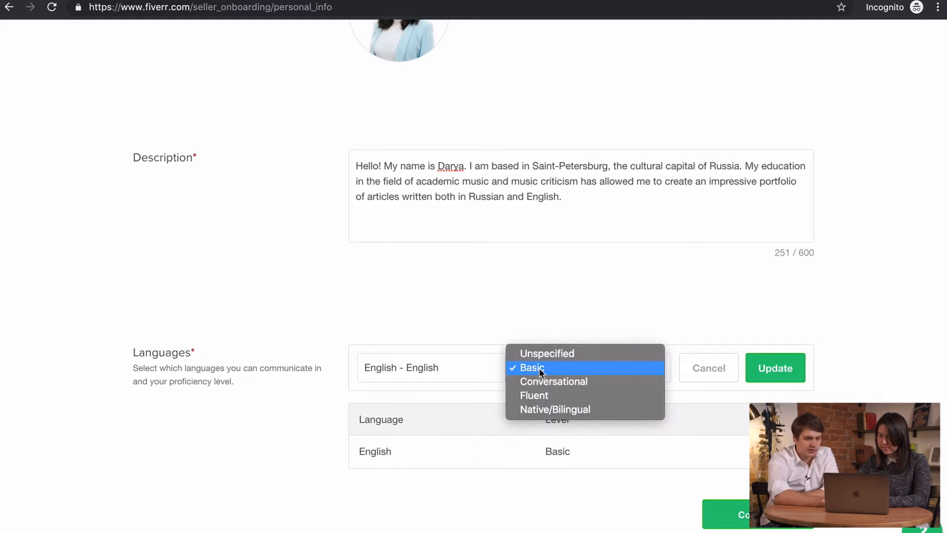
{"action": "left_click", "coordinate": [545, 409]}
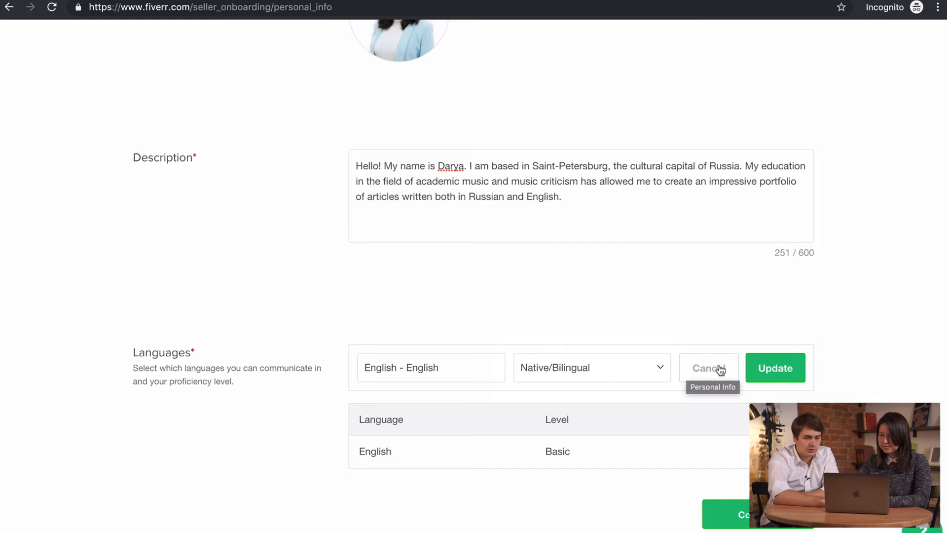
{"action": "left_click", "coordinate": [775, 369]}
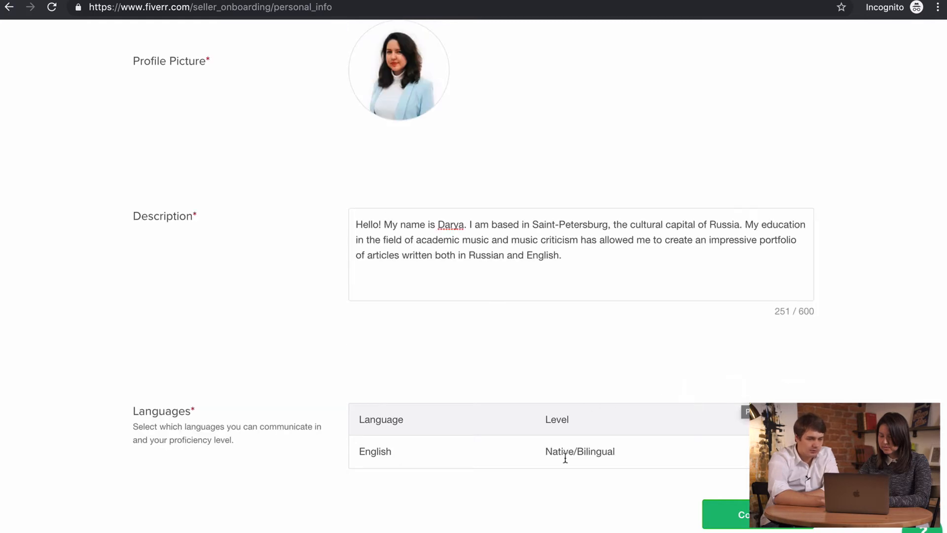
Step: Add Russian as a language at Native/Bilingual proficiency
{"action": "left_click", "coordinate": [786, 419]}
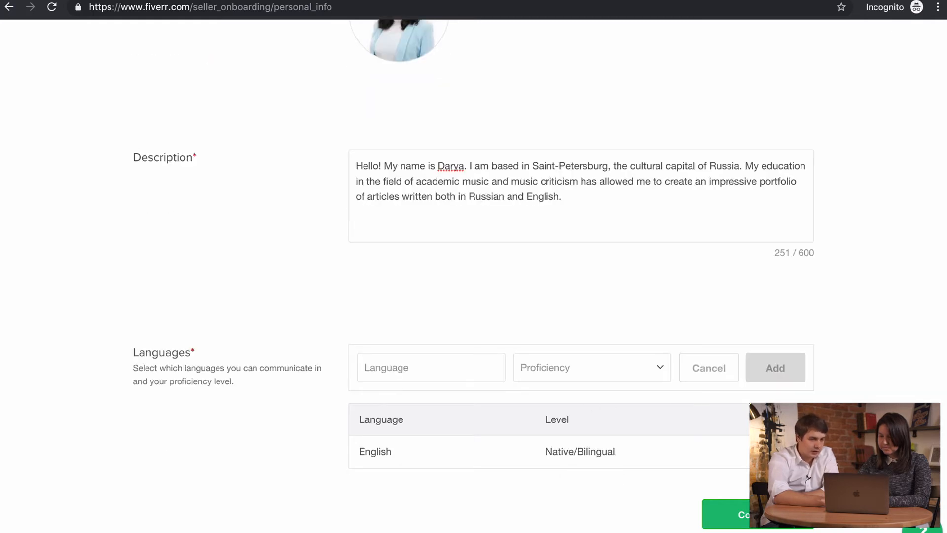
{"action": "left_click", "coordinate": [426, 369]}
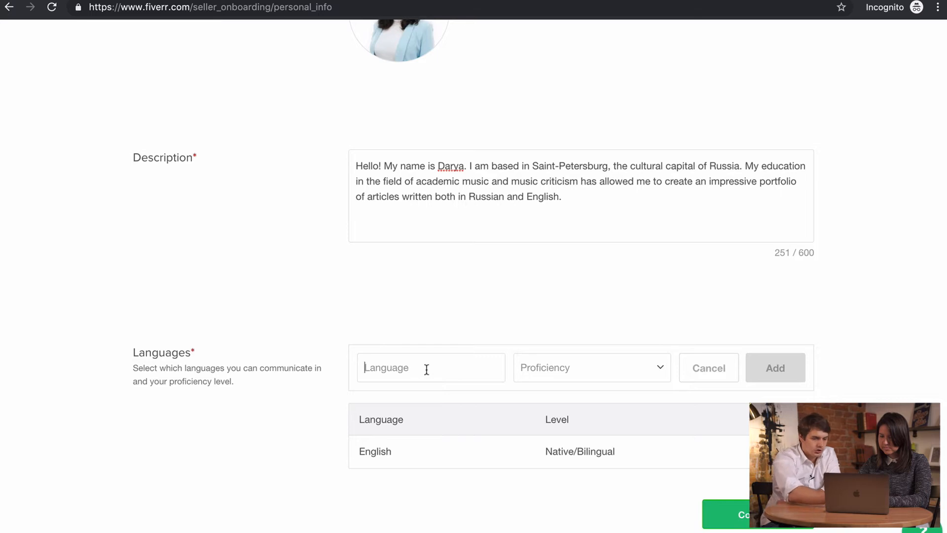
{"action": "type", "text": "Rus"}
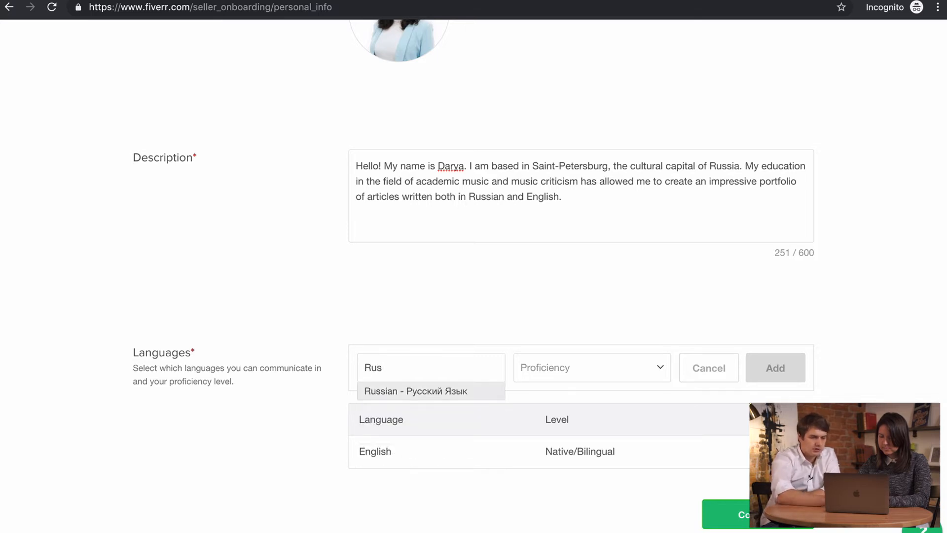
{"action": "left_click", "coordinate": [434, 391]}
{"action": "left_click", "coordinate": [545, 369]}
{"action": "left_click", "coordinate": [556, 423]}
{"action": "left_click", "coordinate": [764, 369]}
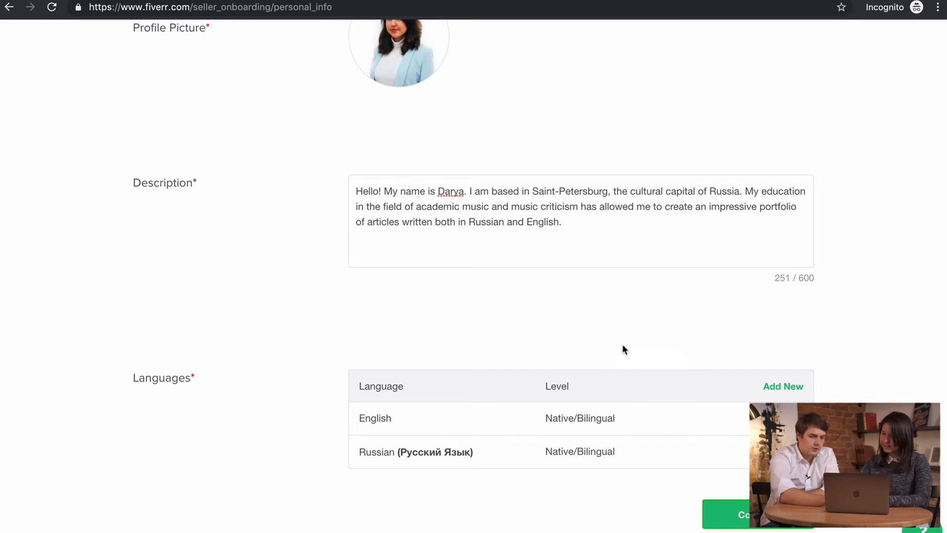
Step: Add Italian - Italiano as a third language at Basic proficiency
{"action": "left_click", "coordinate": [776, 387]}
{"action": "left_click", "coordinate": [429, 369]}
{"action": "type", "text": "Ita"}
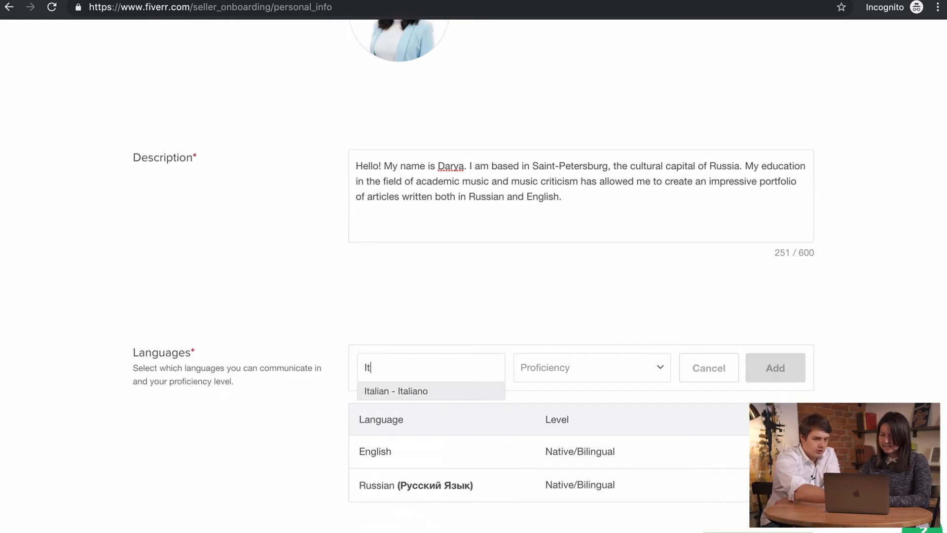
{"action": "left_click", "coordinate": [427, 393]}
{"action": "left_click", "coordinate": [531, 366]}
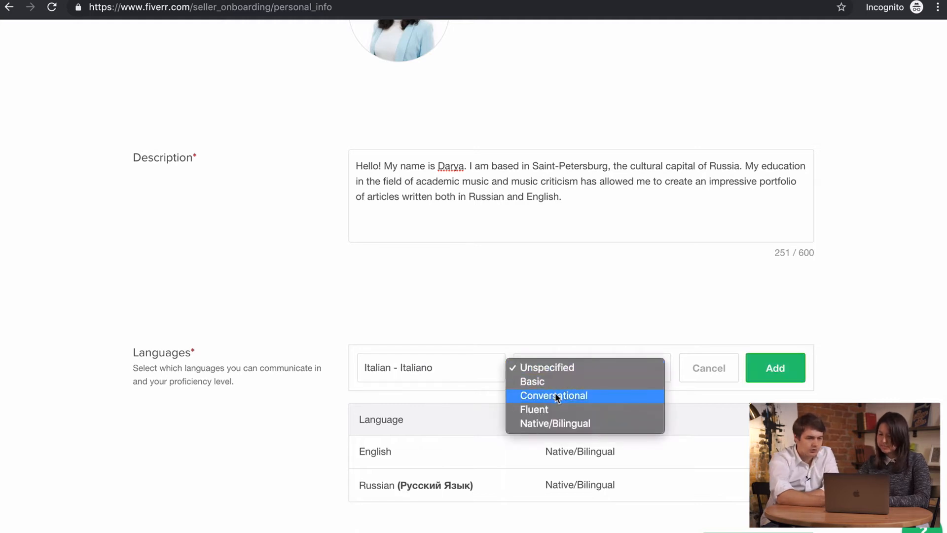
{"action": "left_click", "coordinate": [590, 382]}
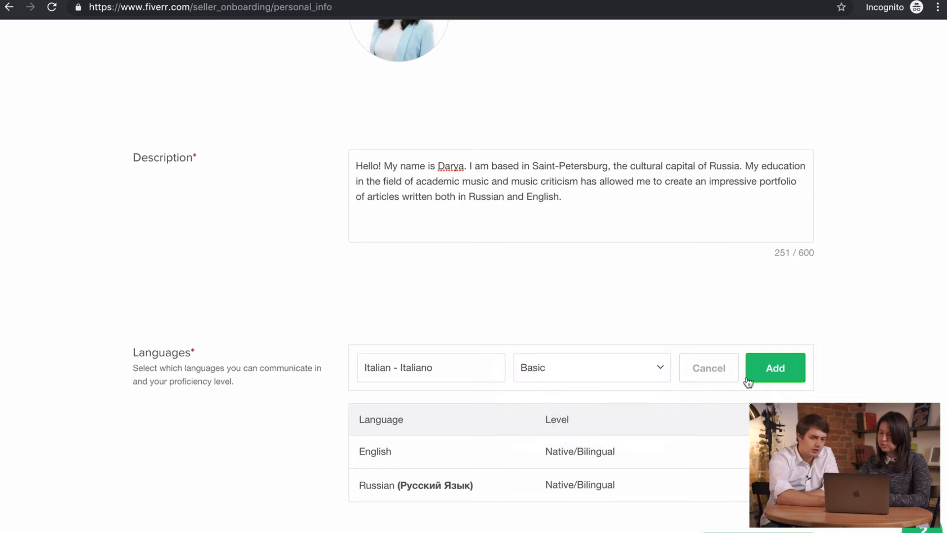
{"action": "left_click", "coordinate": [774, 368]}
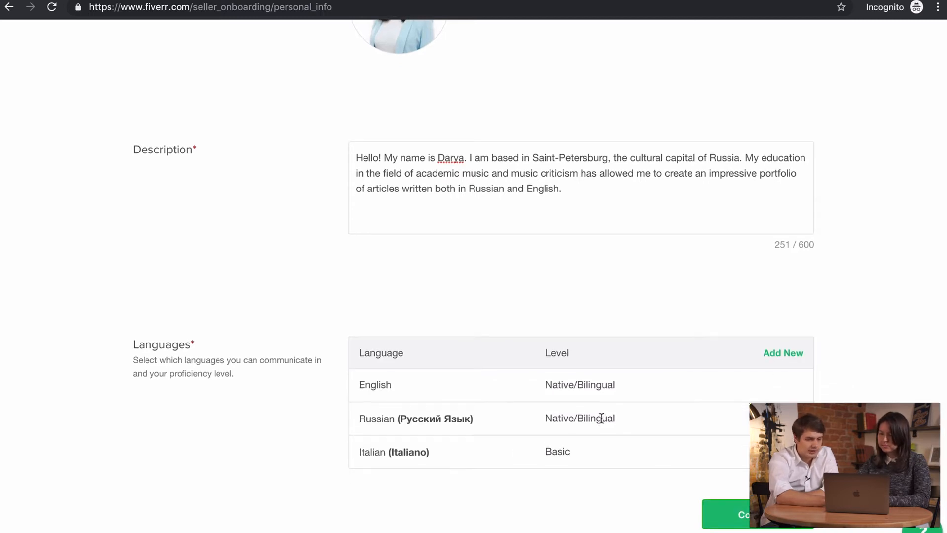
{"action": "scroll", "coordinate": [644, 330], "scroll_direction": "up", "scroll_amount": 4}
{"action": "scroll", "coordinate": [647, 321], "scroll_direction": "up", "scroll_amount": 4}
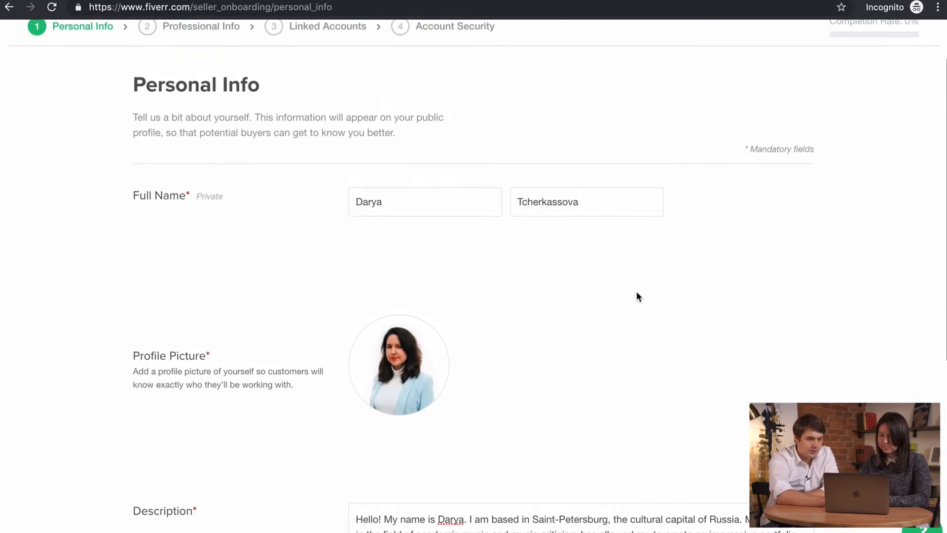
{"action": "scroll", "coordinate": [641, 321], "scroll_direction": "down", "scroll_amount": 10}
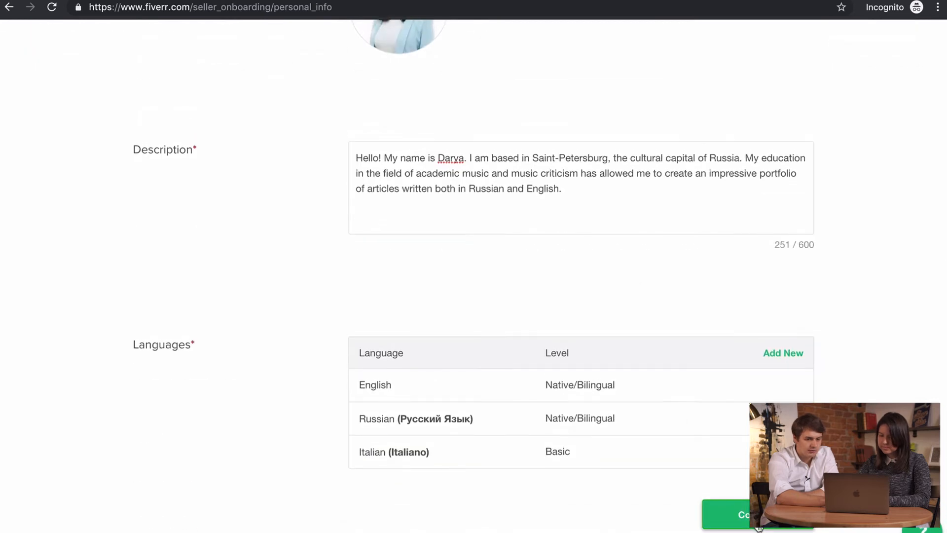
Step: Continue to Professional Info and choose Writing & Translation as the occupation
{"action": "left_click", "coordinate": [725, 513]}
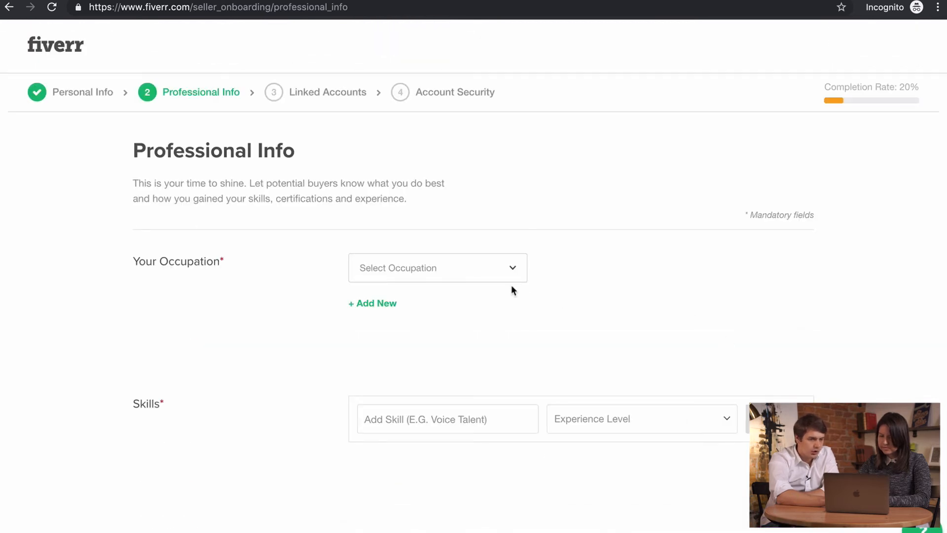
{"action": "left_click", "coordinate": [466, 267]}
{"action": "scroll", "coordinate": [450, 324], "scroll_direction": "down", "scroll_amount": 3}
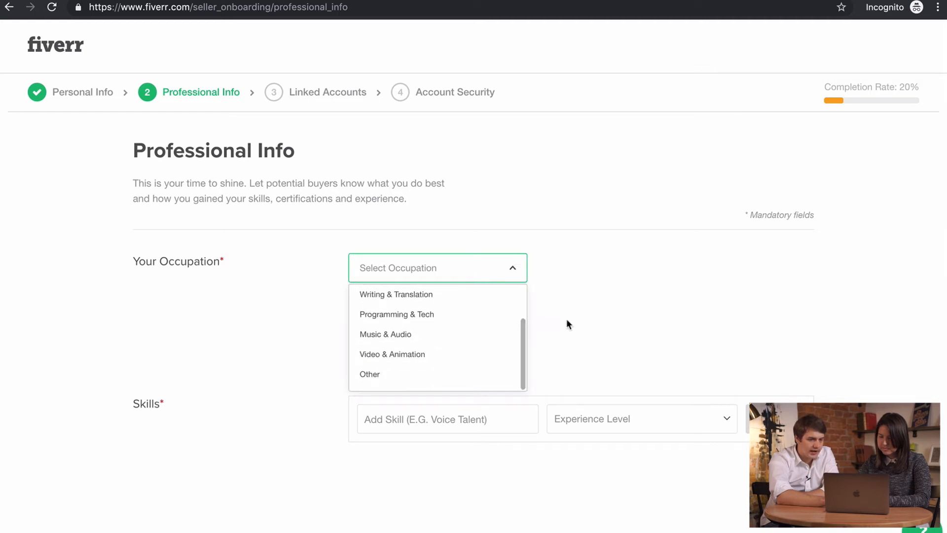
{"action": "scroll", "coordinate": [447, 335], "scroll_direction": "up", "scroll_amount": 2}
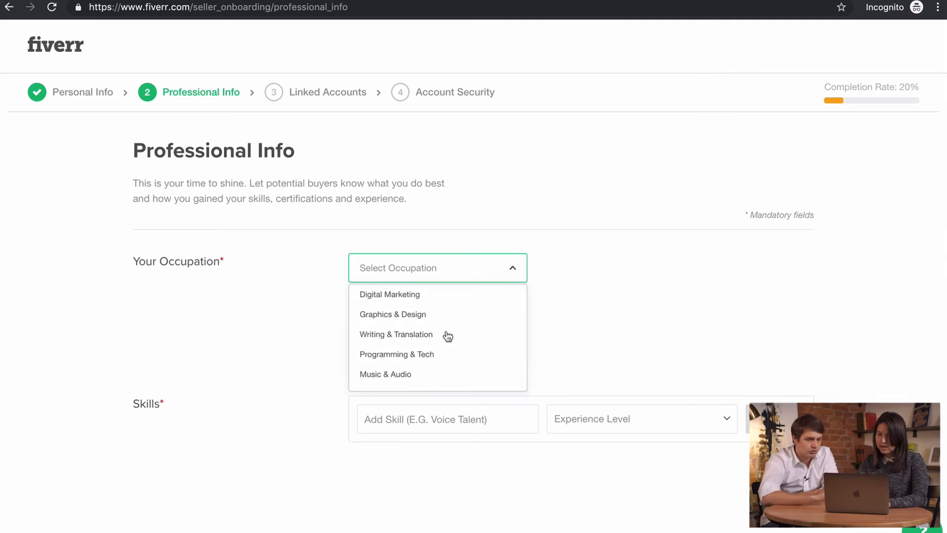
{"action": "left_click", "coordinate": [410, 339]}
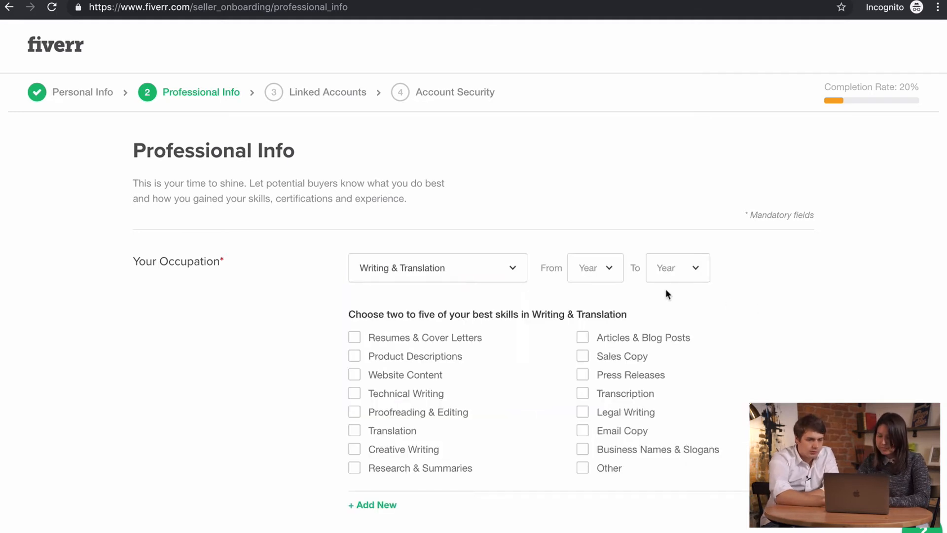
Step: Set the Writing & Translation occupation years from 2009 to 2019
{"action": "left_click", "coordinate": [604, 271]}
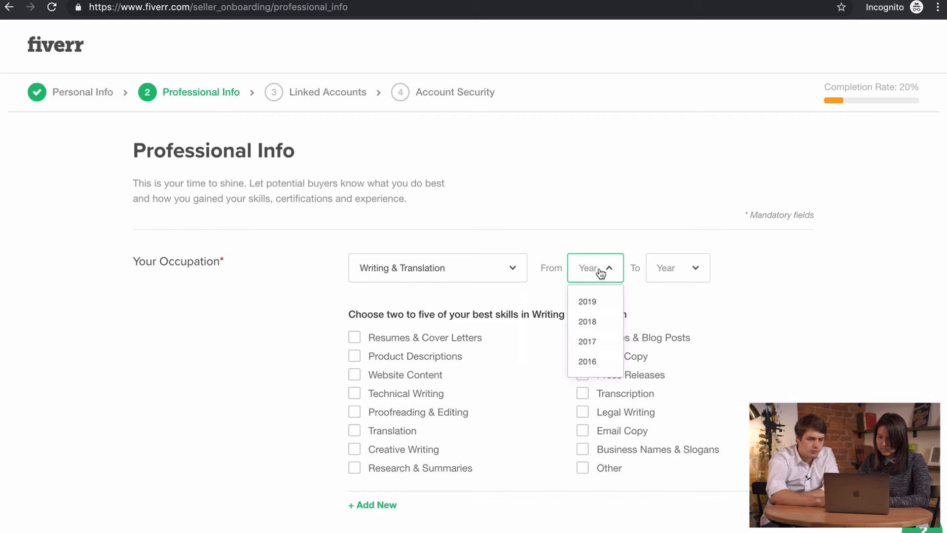
{"action": "scroll", "coordinate": [601, 313], "scroll_direction": "down", "scroll_amount": 2}
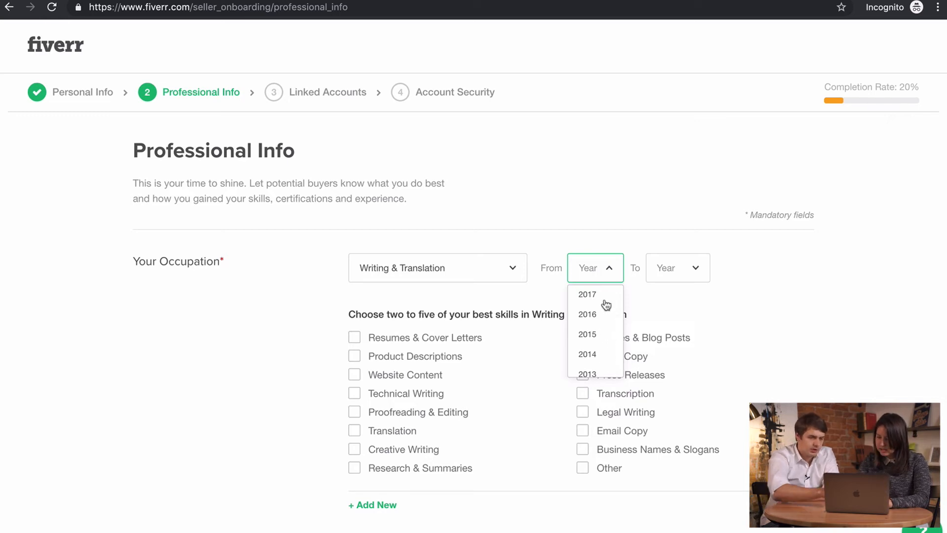
{"action": "scroll", "coordinate": [599, 316], "scroll_direction": "down", "scroll_amount": 2}
{"action": "scroll", "coordinate": [598, 316], "scroll_direction": "down", "scroll_amount": 3}
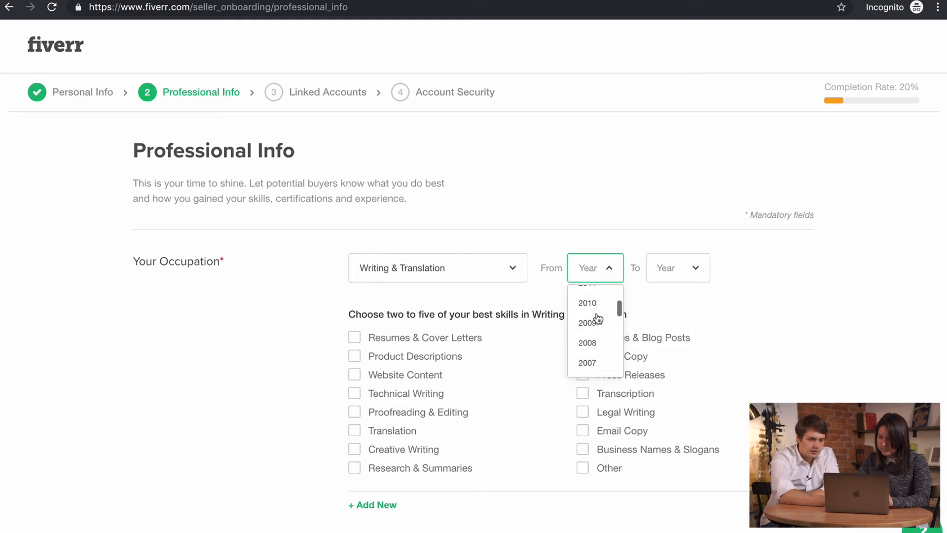
{"action": "left_click", "coordinate": [597, 322]}
{"action": "left_click", "coordinate": [669, 273]}
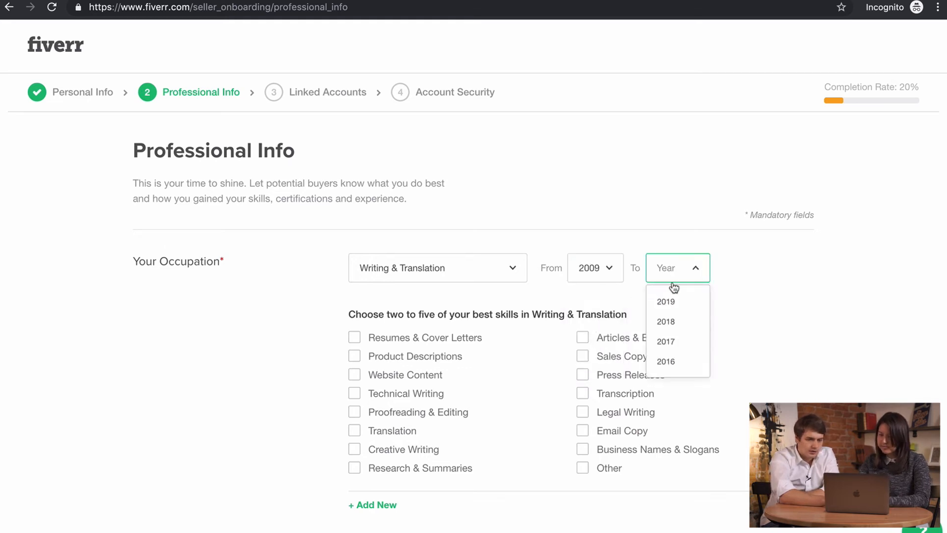
{"action": "left_click", "coordinate": [675, 301]}
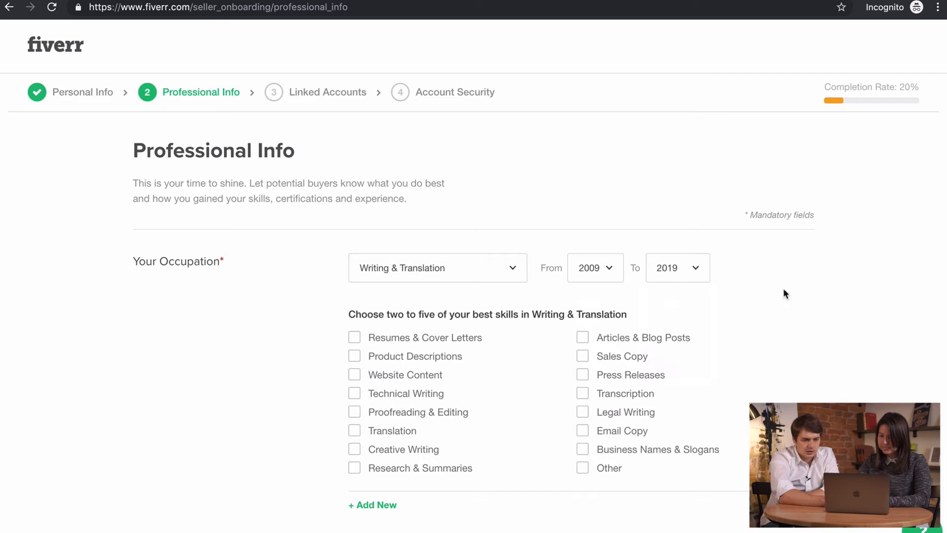
{"action": "left_click", "coordinate": [671, 272]}
{"action": "left_click", "coordinate": [737, 295]}
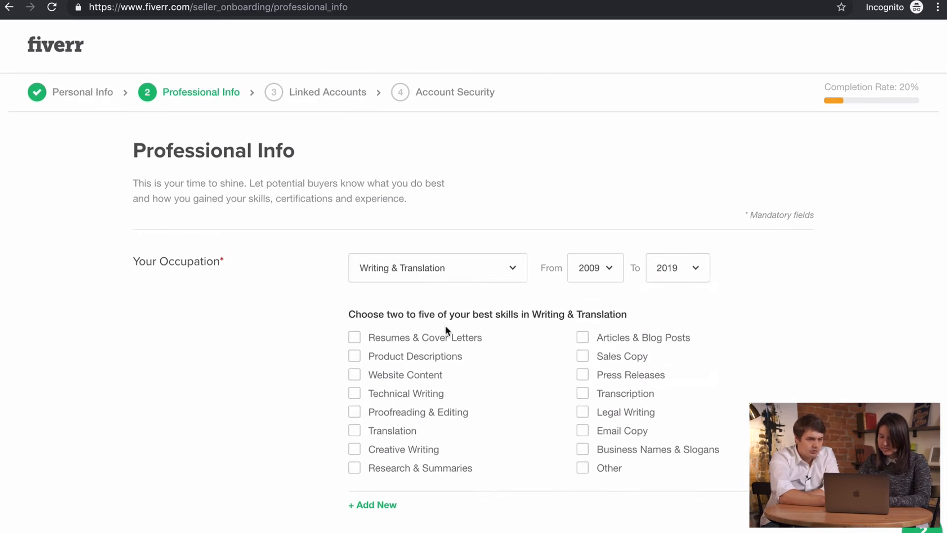
Step: Tick Translation, Creative Writing and Research & Summaries as the best Writing & Translation skills
{"action": "scroll", "coordinate": [535, 340], "scroll_direction": "down", "scroll_amount": 1}
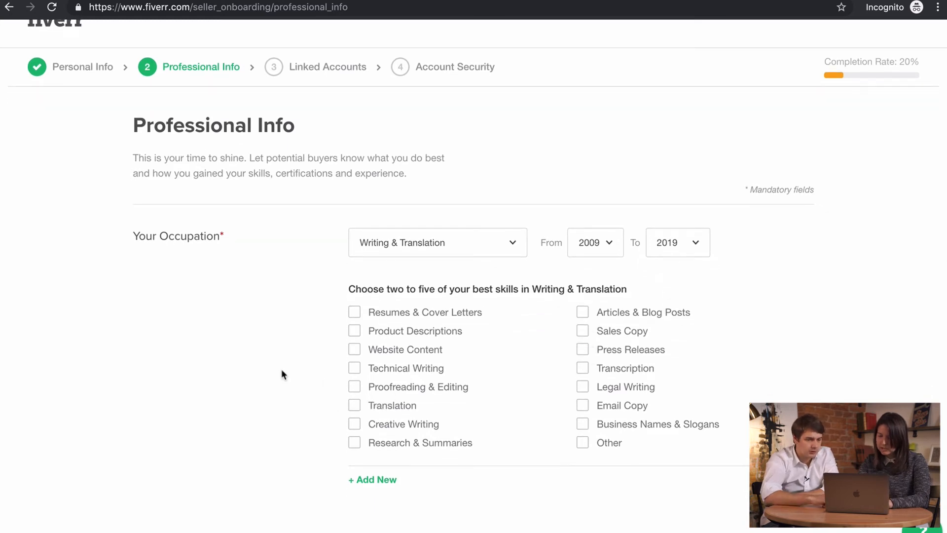
{"action": "left_click", "coordinate": [354, 406]}
{"action": "left_click", "coordinate": [354, 425]}
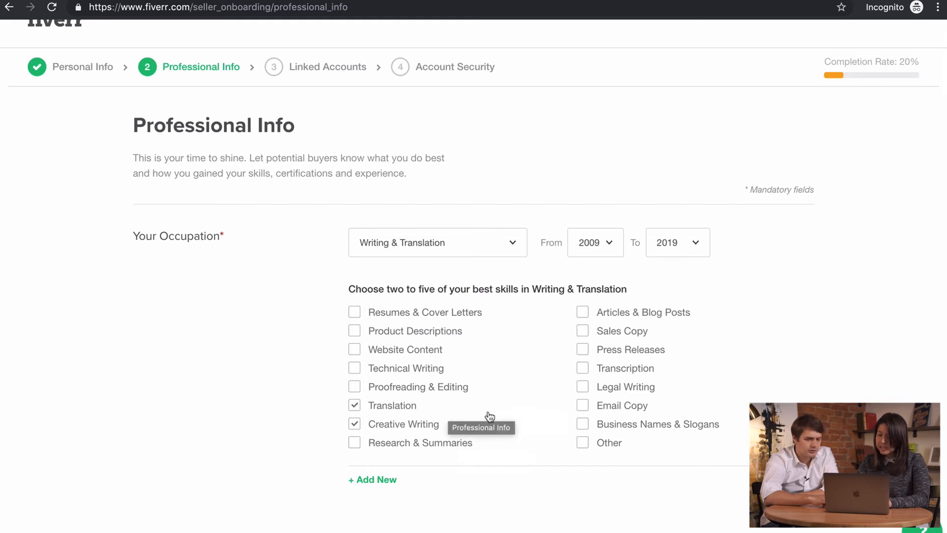
{"action": "left_click", "coordinate": [355, 444]}
{"action": "scroll", "coordinate": [567, 383], "scroll_direction": "down", "scroll_amount": 4}
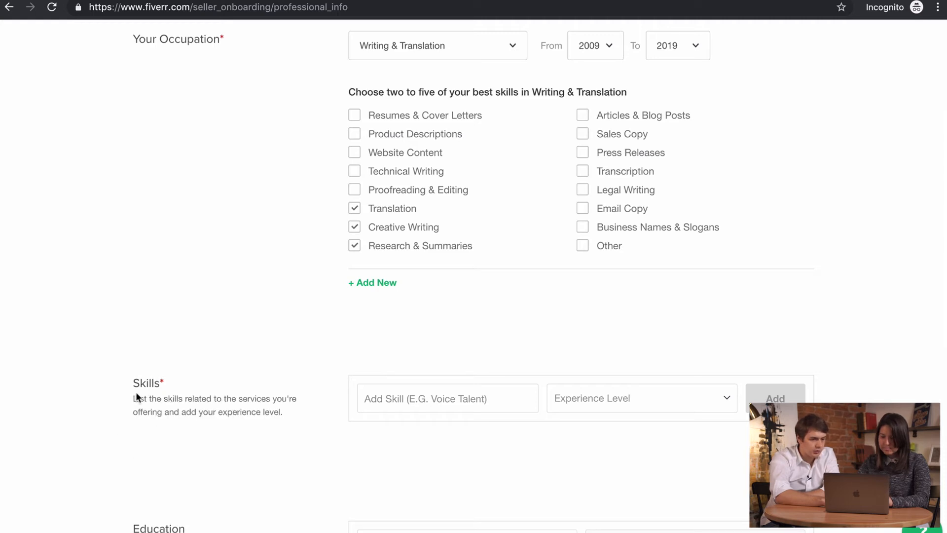
Step: Add Experienced Writer to the skills at Intermediate level
{"action": "left_click", "coordinate": [393, 405]}
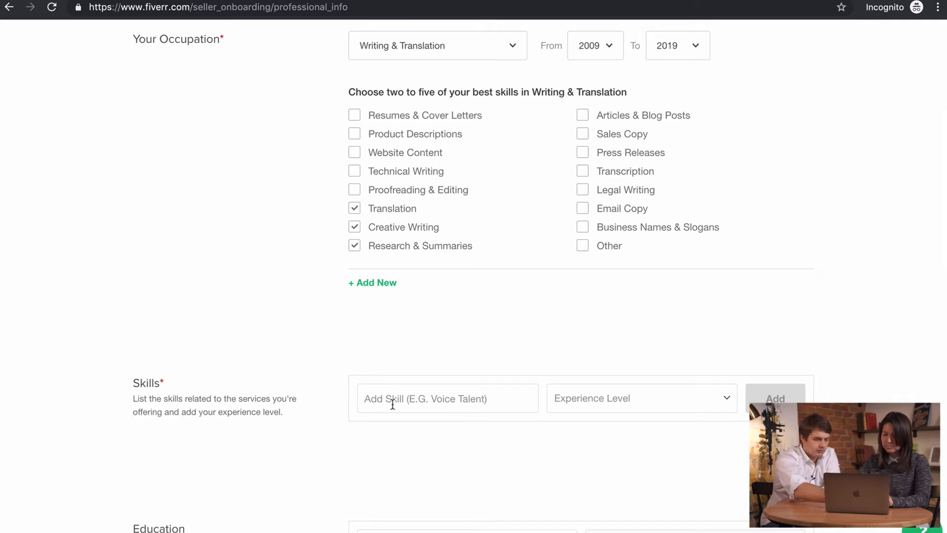
{"action": "type", "text": "Wri"}
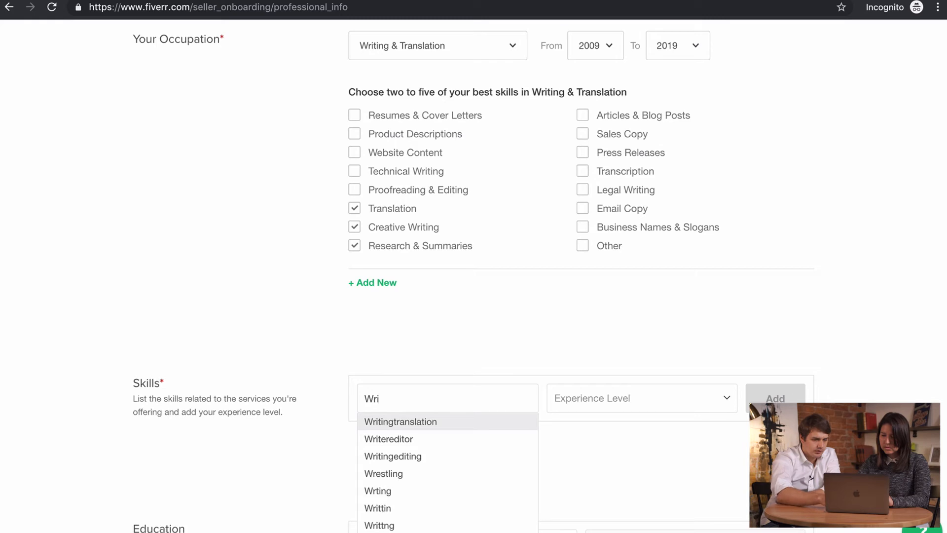
{"action": "type", "text": "ting"}
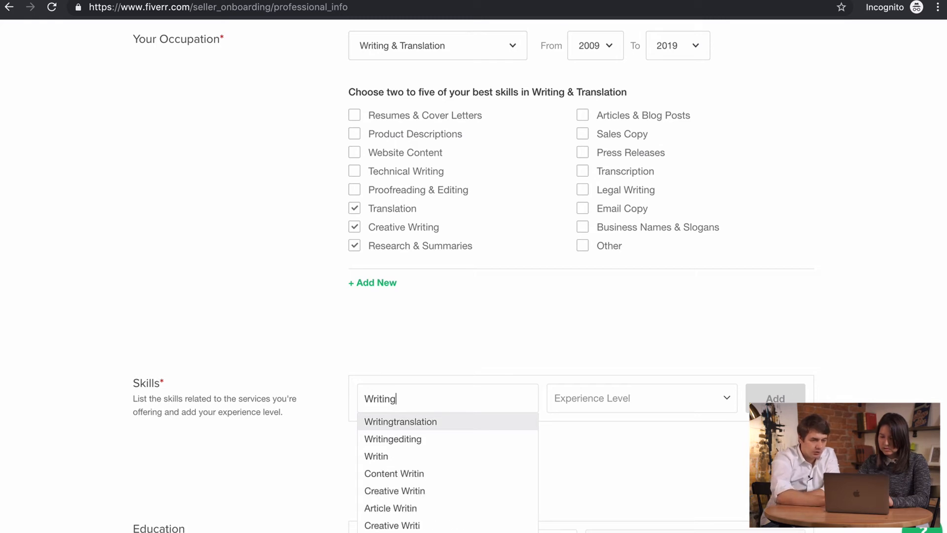
{"action": "scroll", "coordinate": [453, 446], "scroll_direction": "down", "scroll_amount": 1}
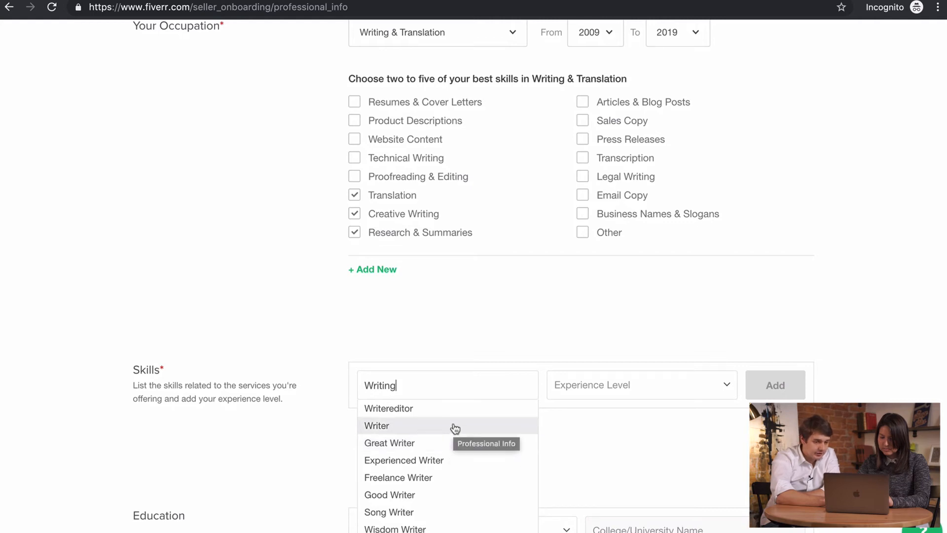
{"action": "left_click", "coordinate": [442, 459]}
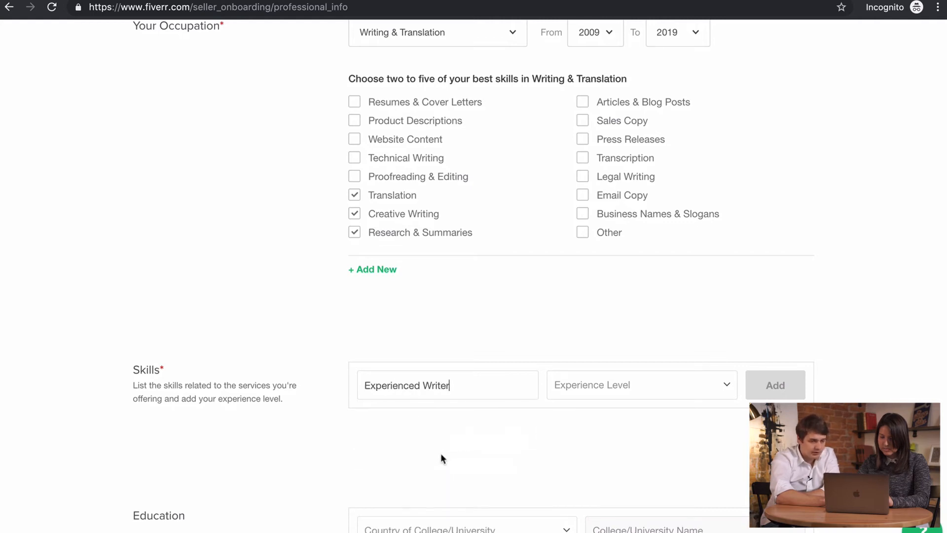
{"action": "left_click", "coordinate": [577, 389]}
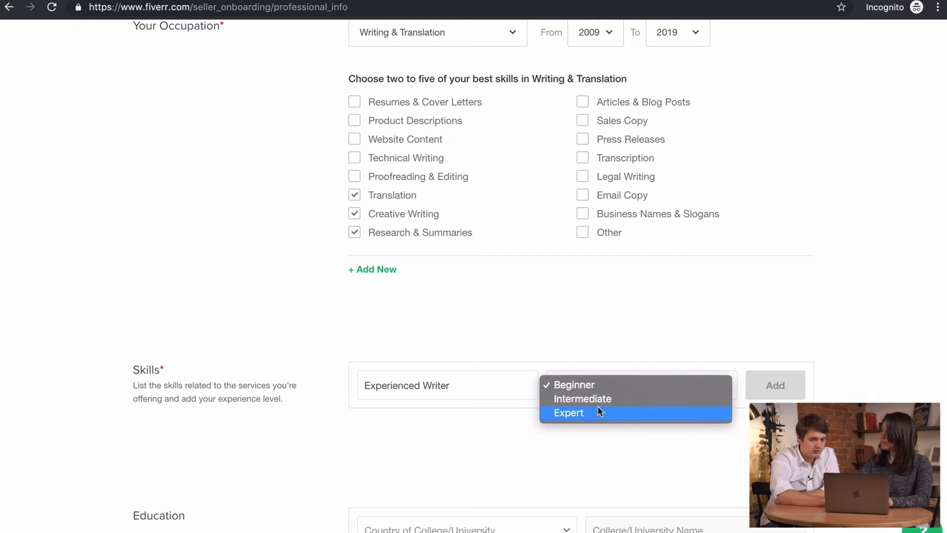
{"action": "left_click", "coordinate": [598, 402]}
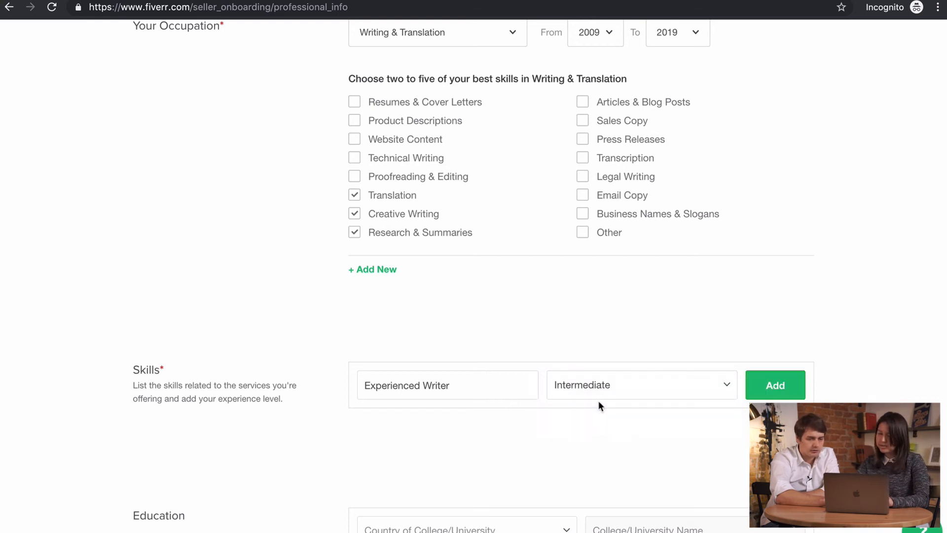
{"action": "left_click", "coordinate": [777, 385]}
{"action": "scroll", "coordinate": [586, 398], "scroll_direction": "down", "scroll_amount": 1}
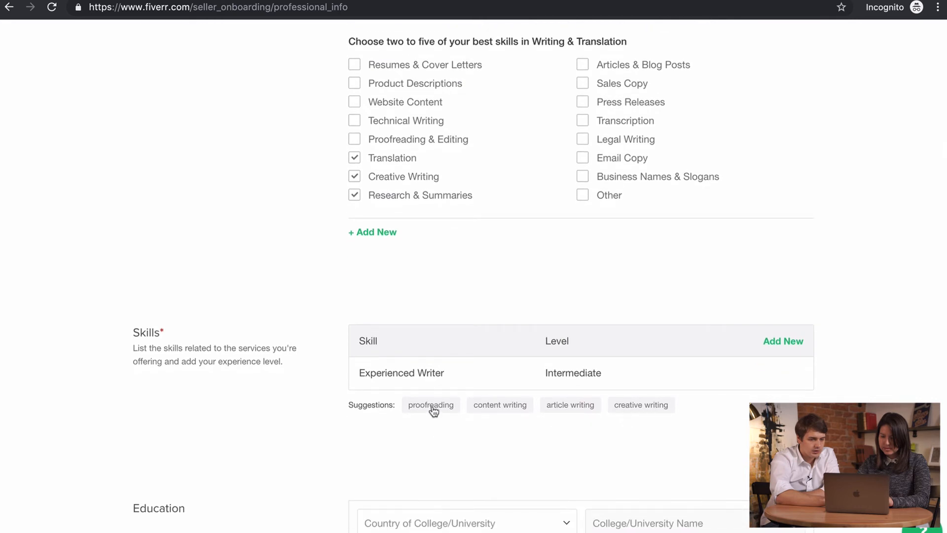
Step: Add the suggested Proofreading skill at Intermediate level
{"action": "left_click", "coordinate": [430, 405]}
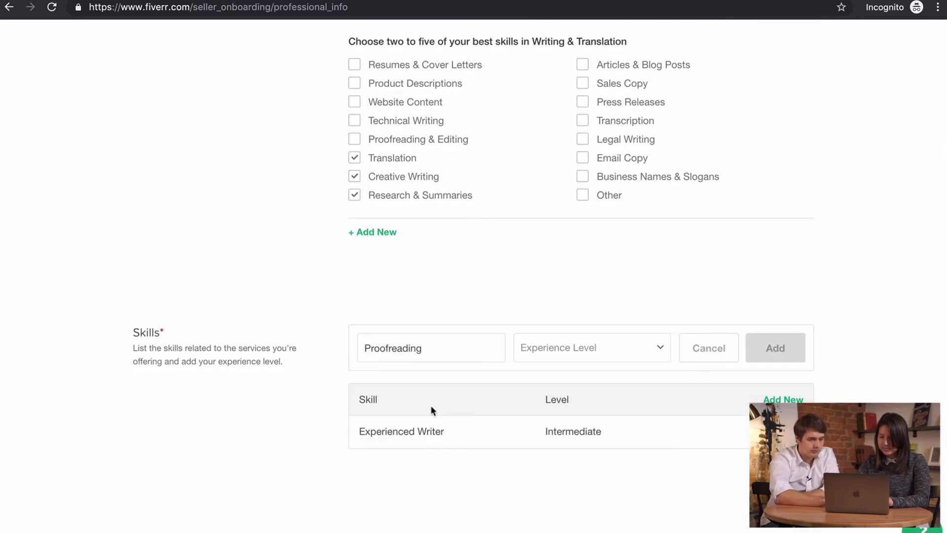
{"action": "left_click", "coordinate": [541, 348]}
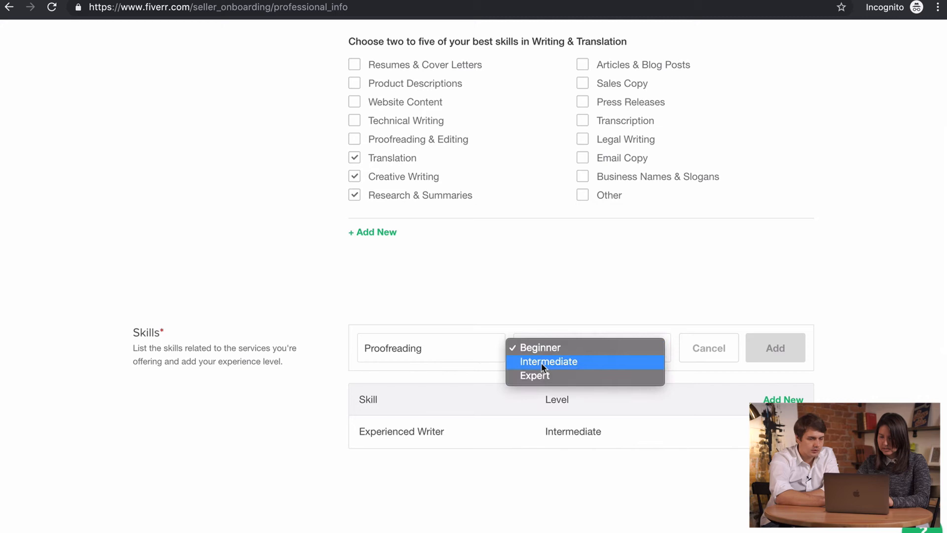
{"action": "left_click", "coordinate": [598, 363]}
{"action": "left_click", "coordinate": [773, 357]}
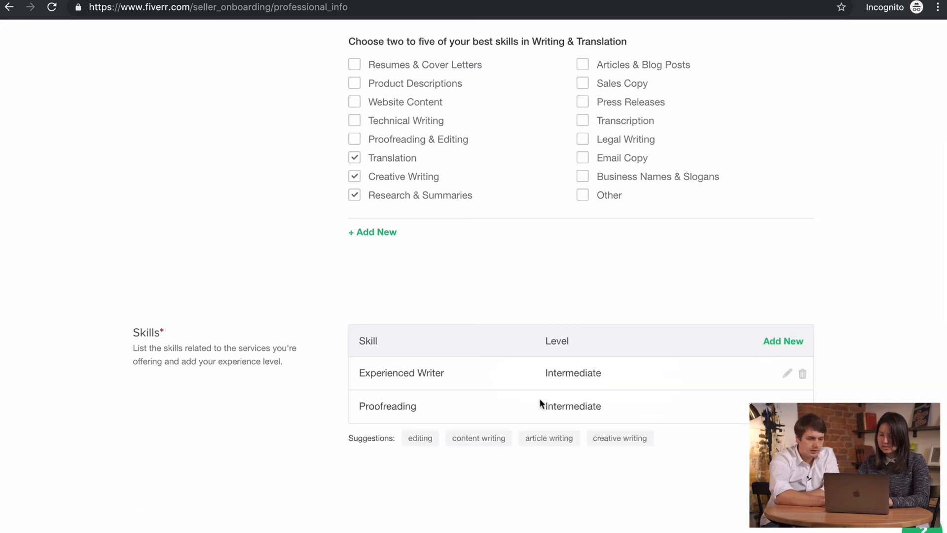
{"action": "scroll", "coordinate": [504, 395], "scroll_direction": "down", "scroll_amount": 1}
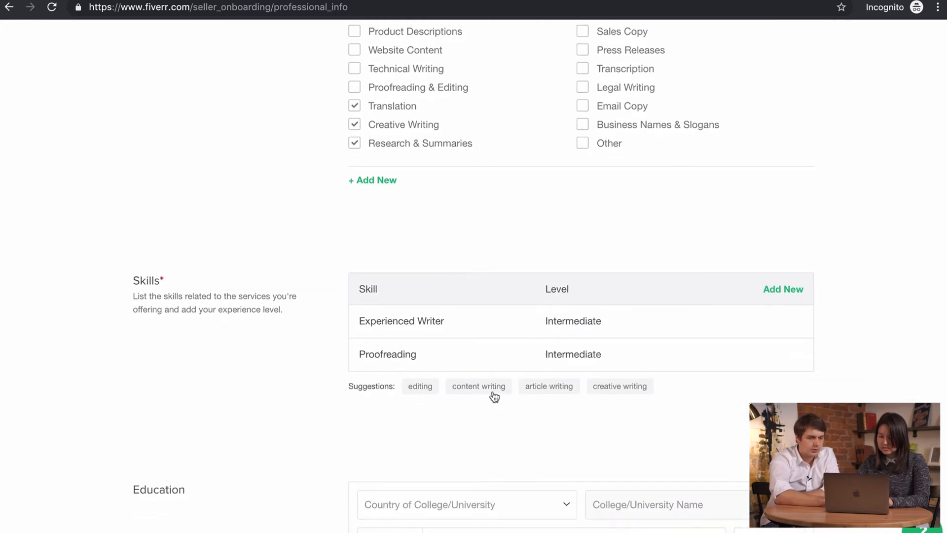
Step: Add the suggested Article Writing skill at Expert level
{"action": "left_click", "coordinate": [551, 389]}
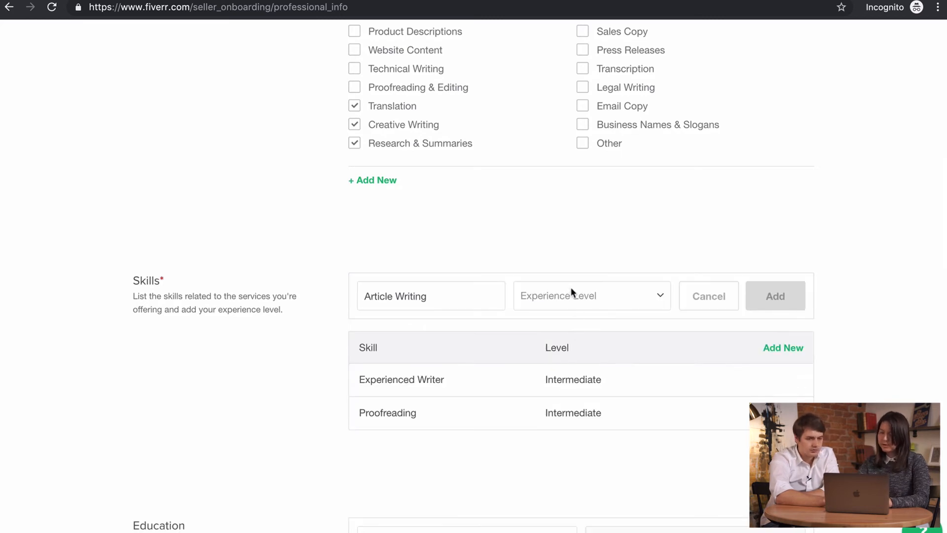
{"action": "left_click", "coordinate": [571, 292]}
{"action": "left_click", "coordinate": [567, 323]}
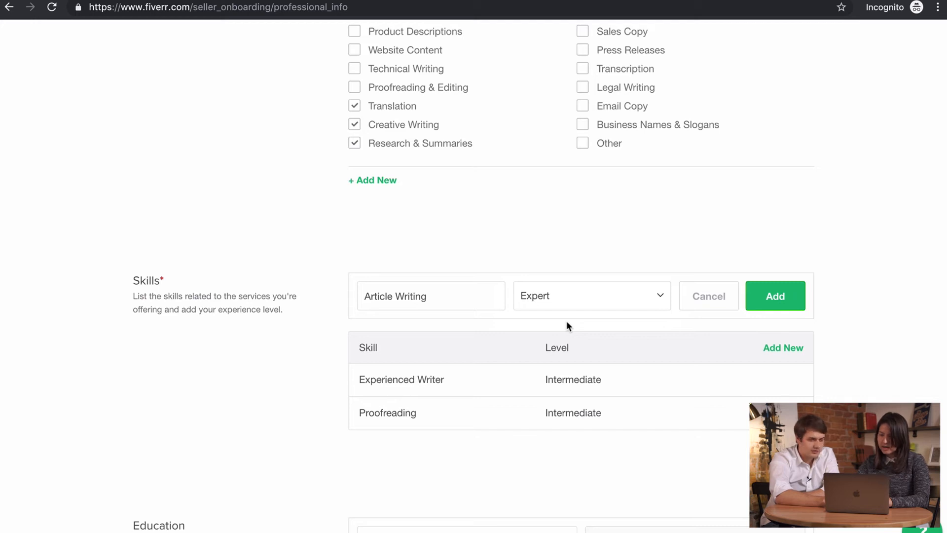
{"action": "left_click", "coordinate": [762, 300]}
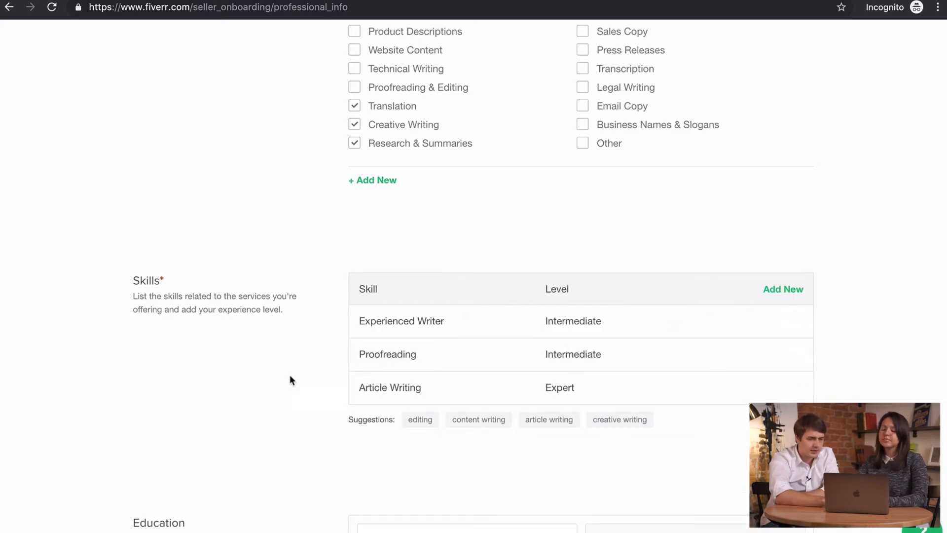
{"action": "scroll", "coordinate": [289, 379], "scroll_direction": "down", "scroll_amount": 4}
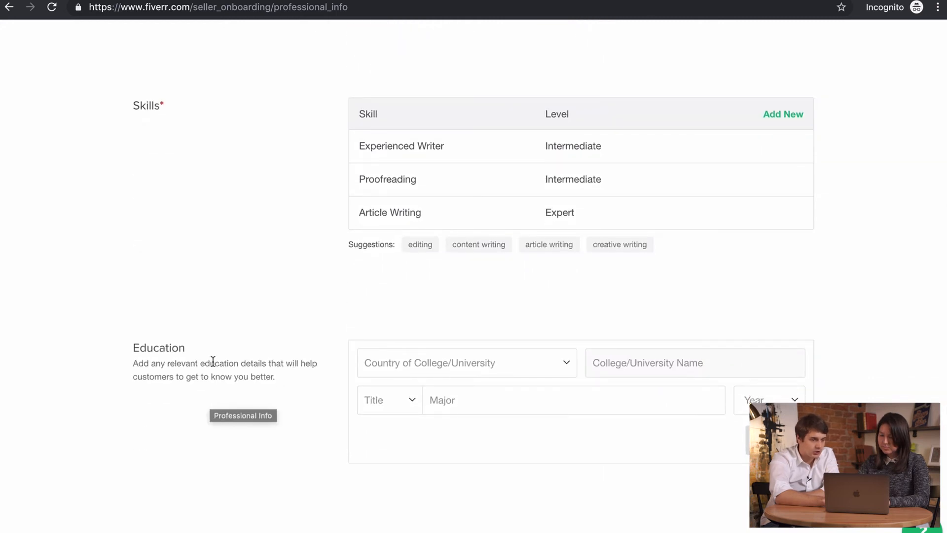
{"action": "scroll", "coordinate": [212, 362], "scroll_direction": "down", "scroll_amount": 1}
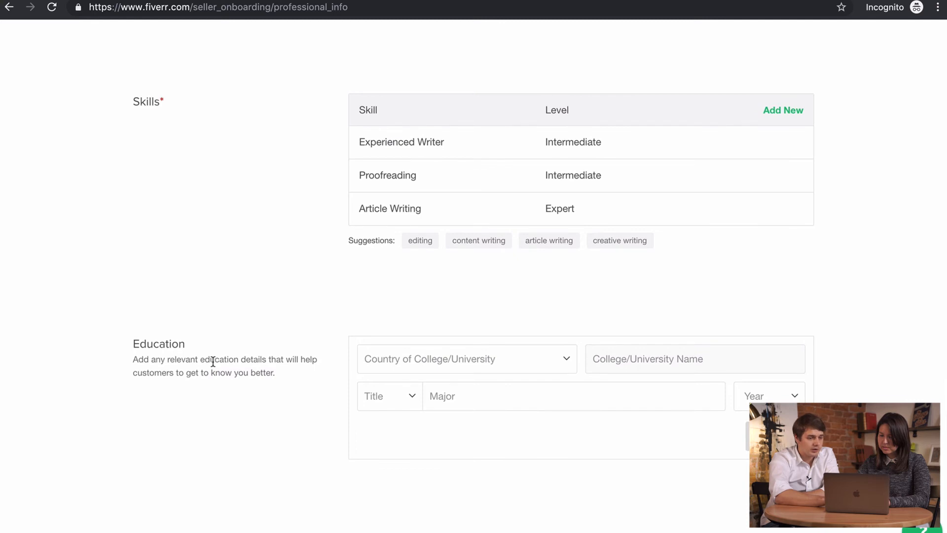
{"action": "scroll", "coordinate": [213, 362], "scroll_direction": "up", "scroll_amount": 6}
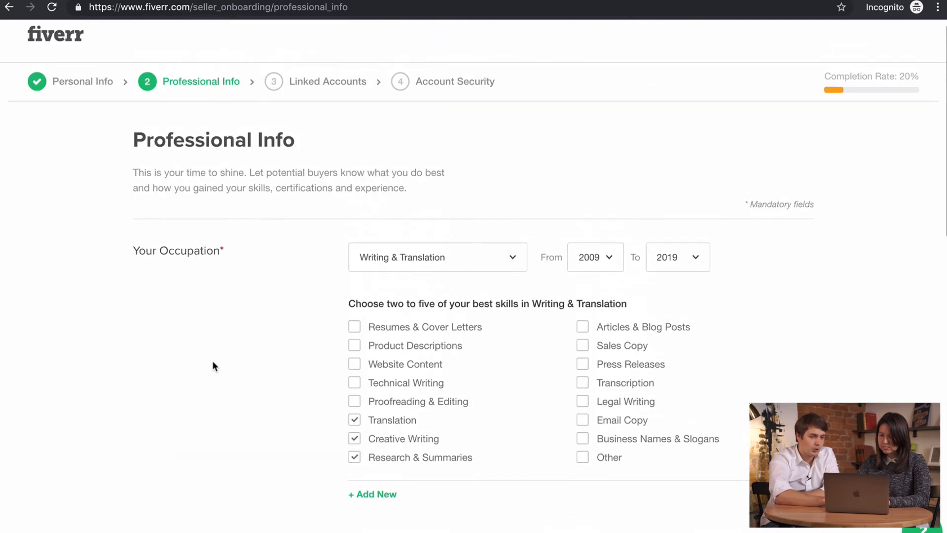
{"action": "scroll", "coordinate": [212, 366], "scroll_direction": "down", "scroll_amount": 7}
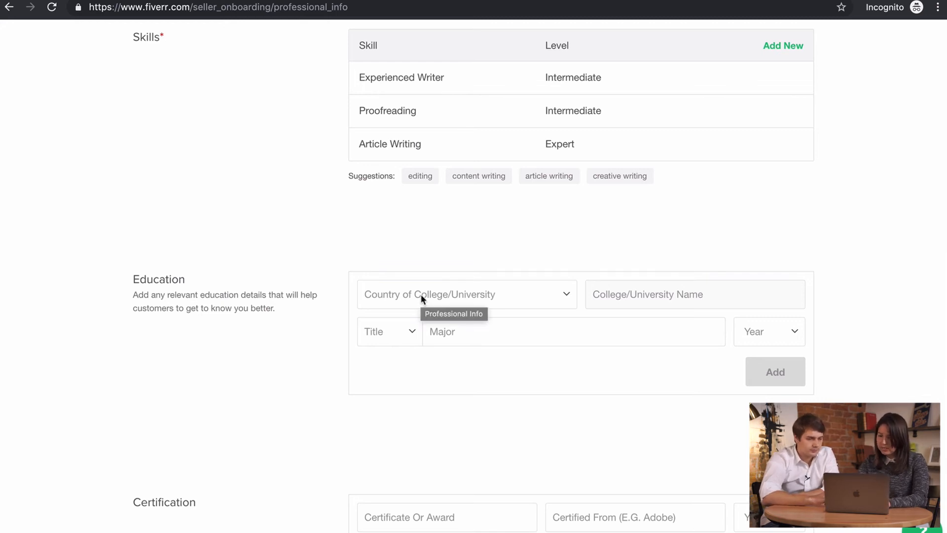
Step: Set the education country to Russia and the college to Saintpetersburg State University
{"action": "left_click", "coordinate": [537, 298]}
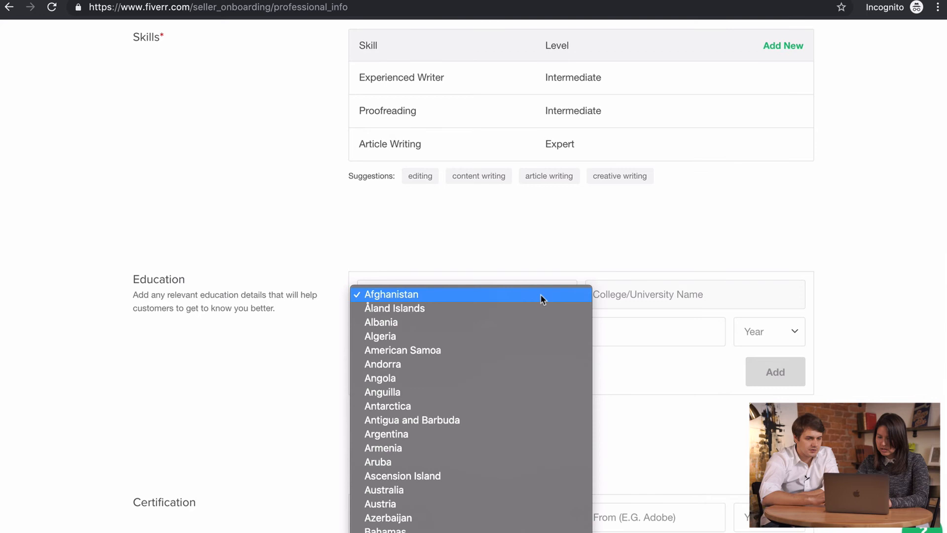
{"action": "scroll", "coordinate": [514, 491], "scroll_direction": "down", "scroll_amount": 5}
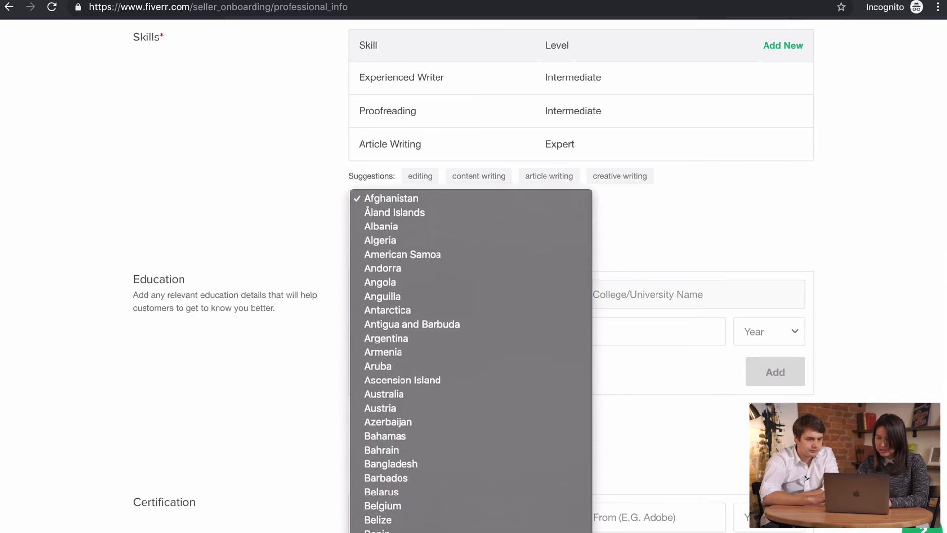
{"action": "scroll", "coordinate": [516, 486], "scroll_direction": "down", "scroll_amount": 15}
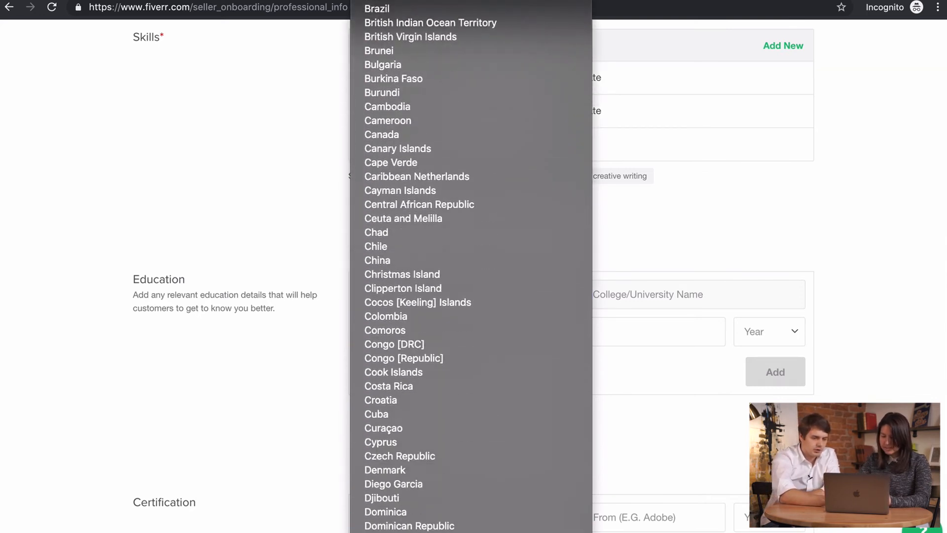
{"action": "scroll", "coordinate": [516, 487], "scroll_direction": "down", "scroll_amount": 15}
{"action": "scroll", "coordinate": [516, 486], "scroll_direction": "up", "scroll_amount": 5}
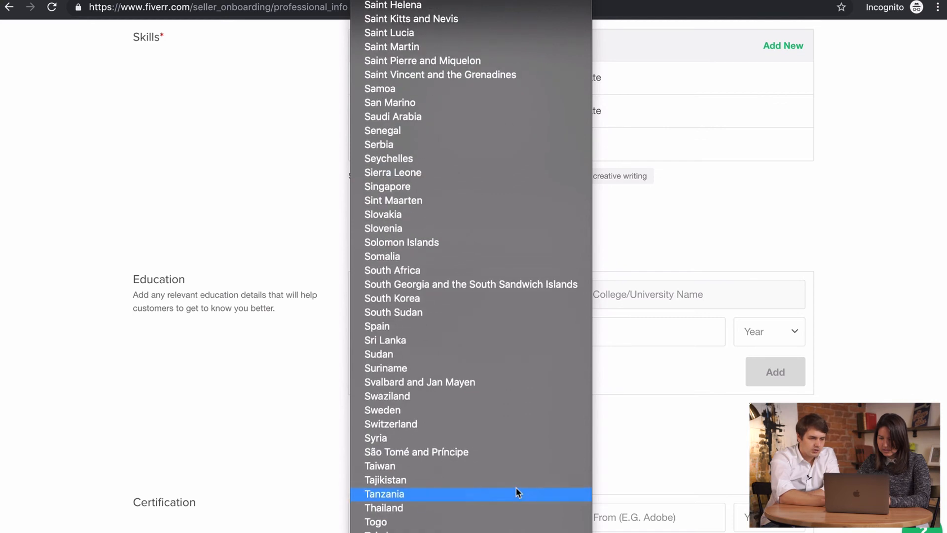
{"action": "scroll", "coordinate": [512, 312], "scroll_direction": "up", "scroll_amount": 6}
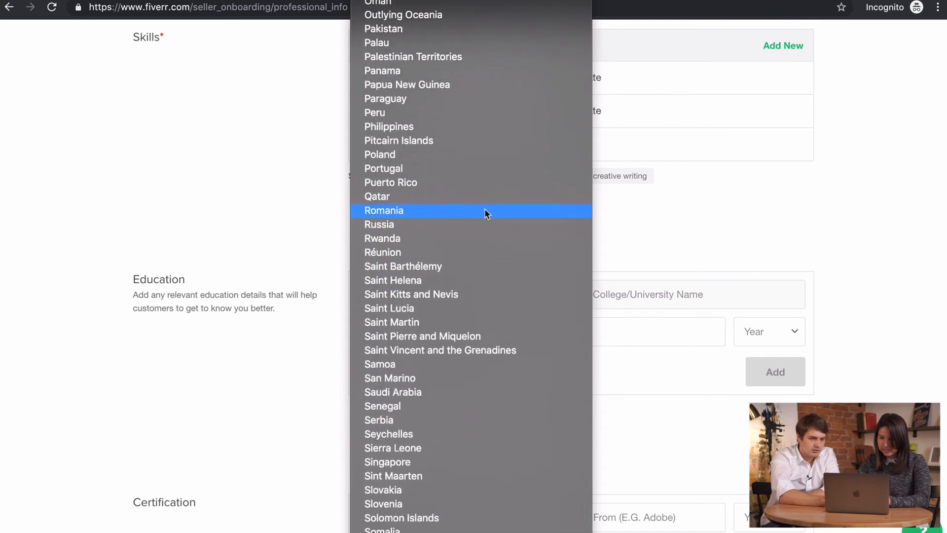
{"action": "left_click", "coordinate": [481, 226]}
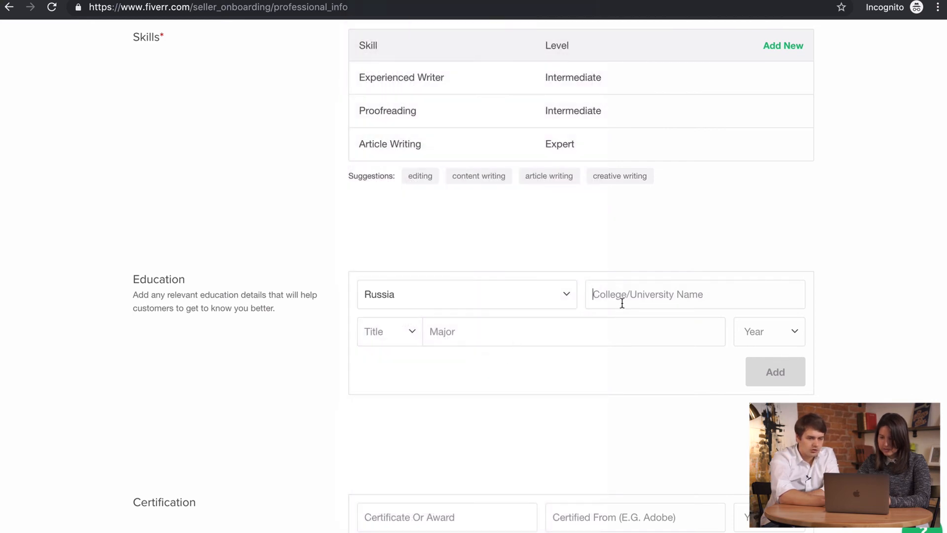
{"action": "type", "text": "Sain"}
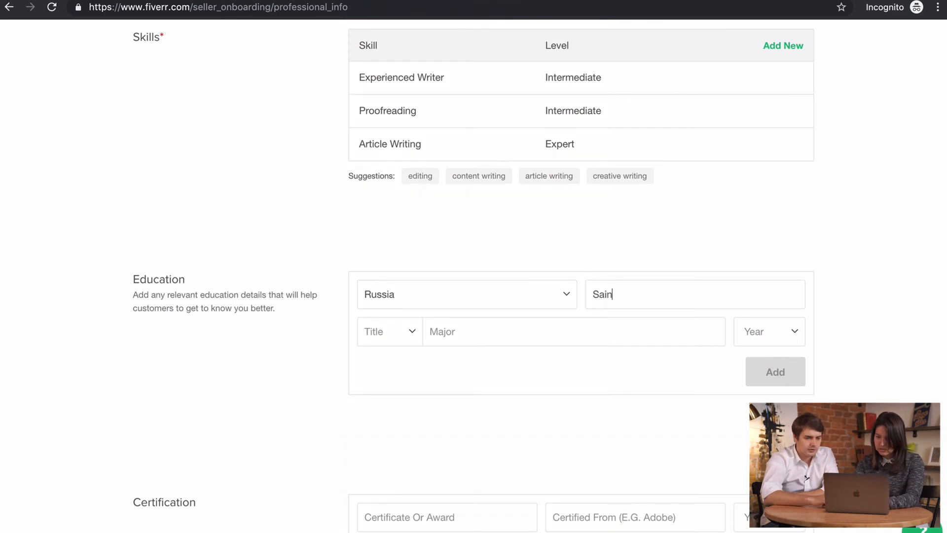
{"action": "type", "text": "t-P"}
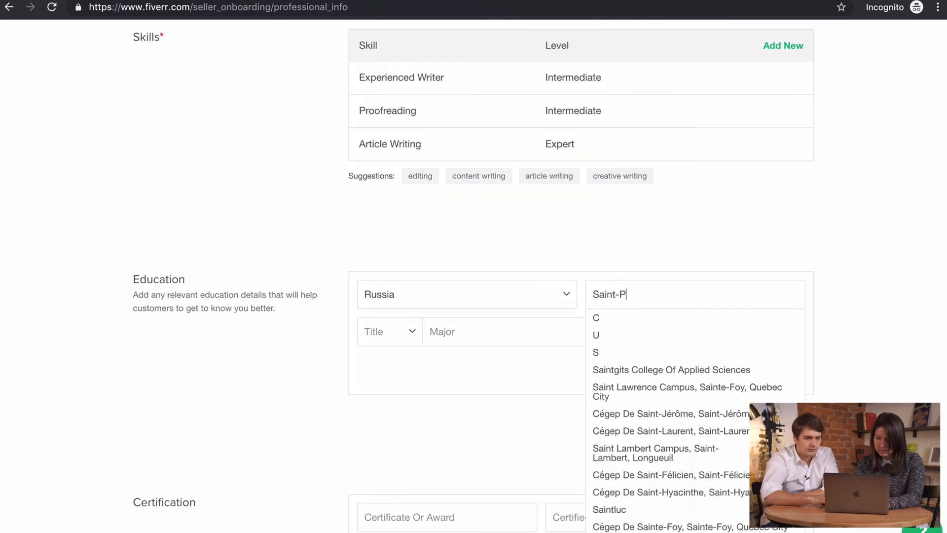
{"action": "type", "text": "eter"}
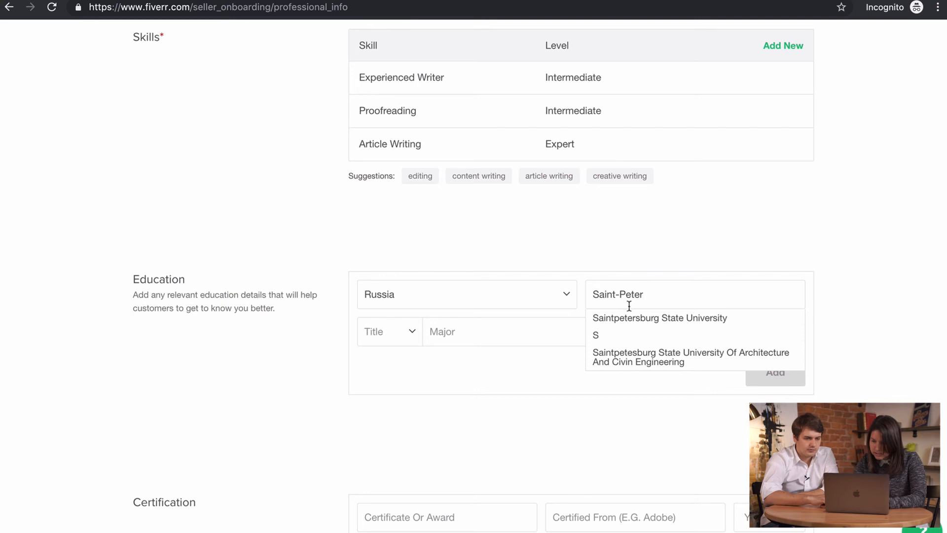
{"action": "left_click", "coordinate": [649, 320]}
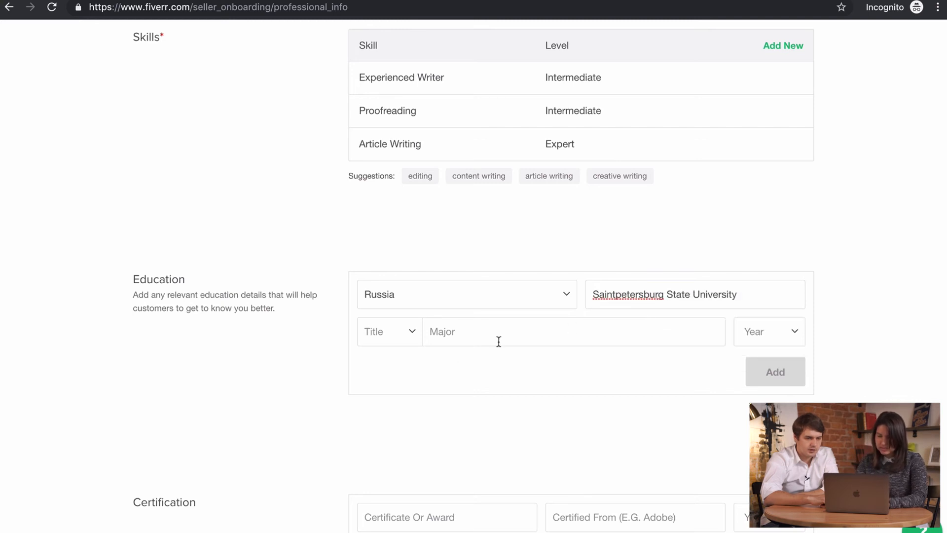
Step: Add the entry as an M.A. in Music Criticism, graduated 2018
{"action": "left_click", "coordinate": [401, 335]}
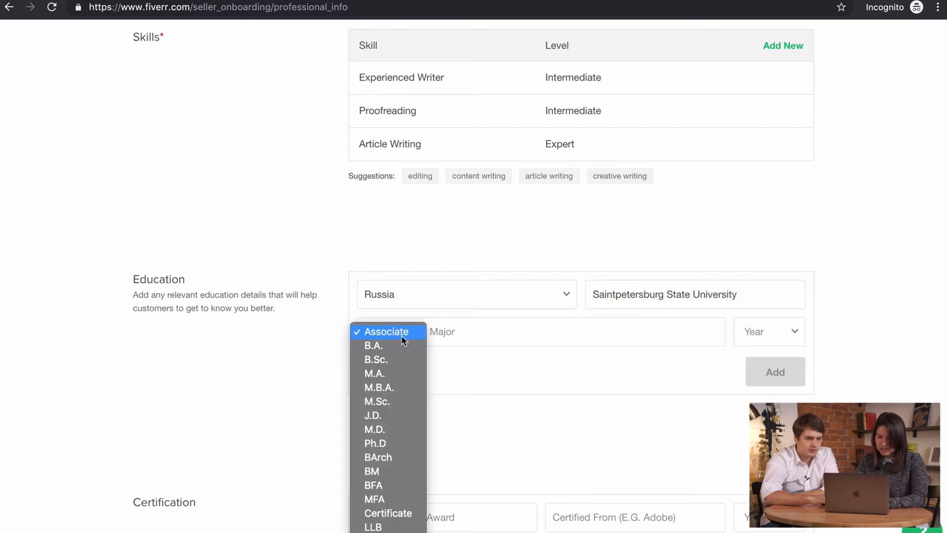
{"action": "left_click", "coordinate": [373, 375]}
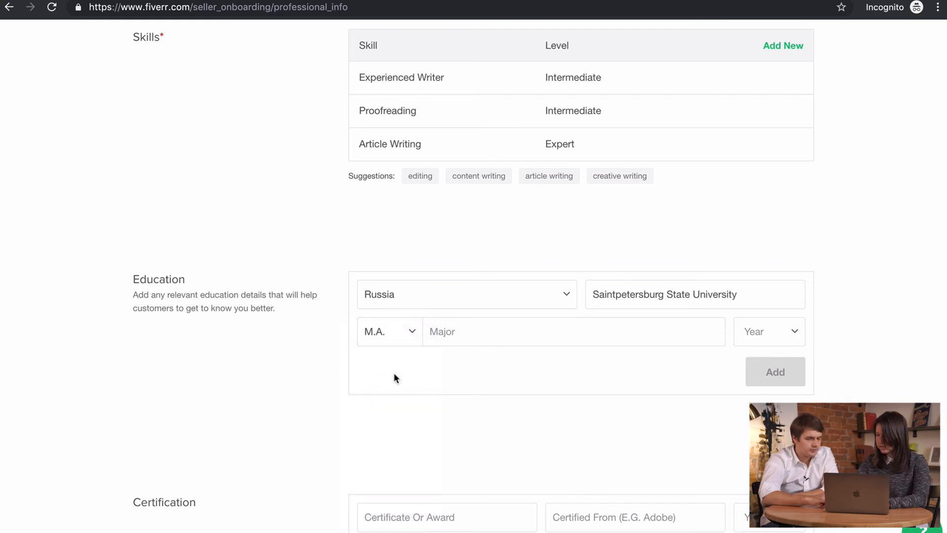
{"action": "left_click", "coordinate": [470, 333]}
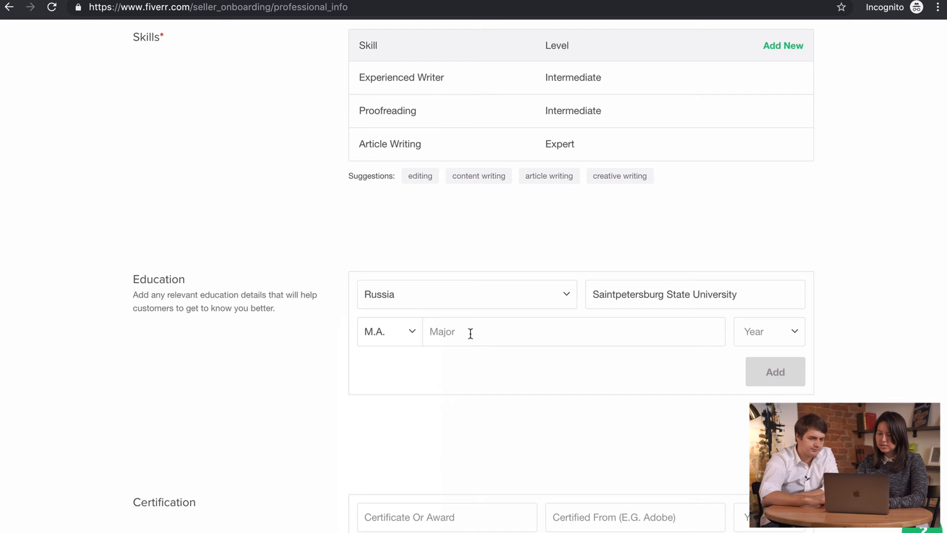
{"action": "type", "text": "Music"}
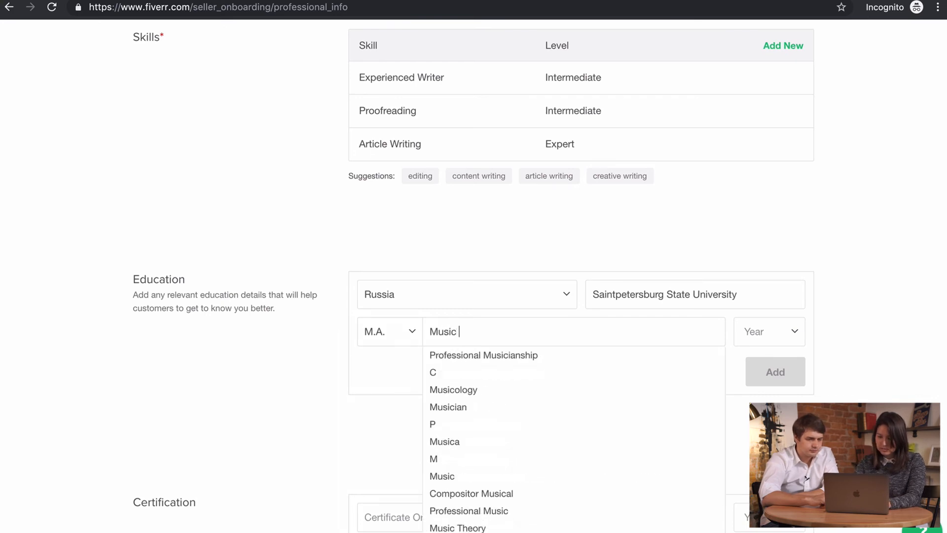
{"action": "type", "text": " Cri"}
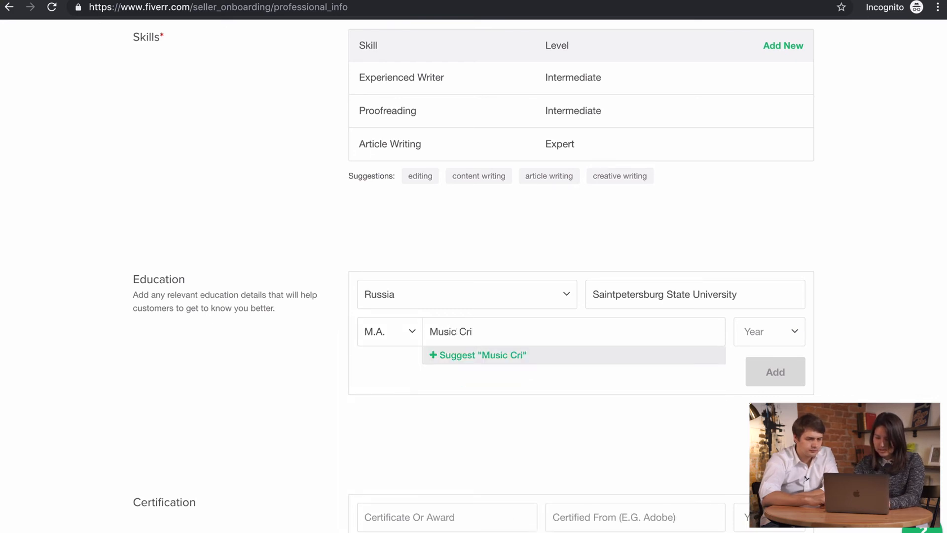
{"action": "type", "text": "ticism"}
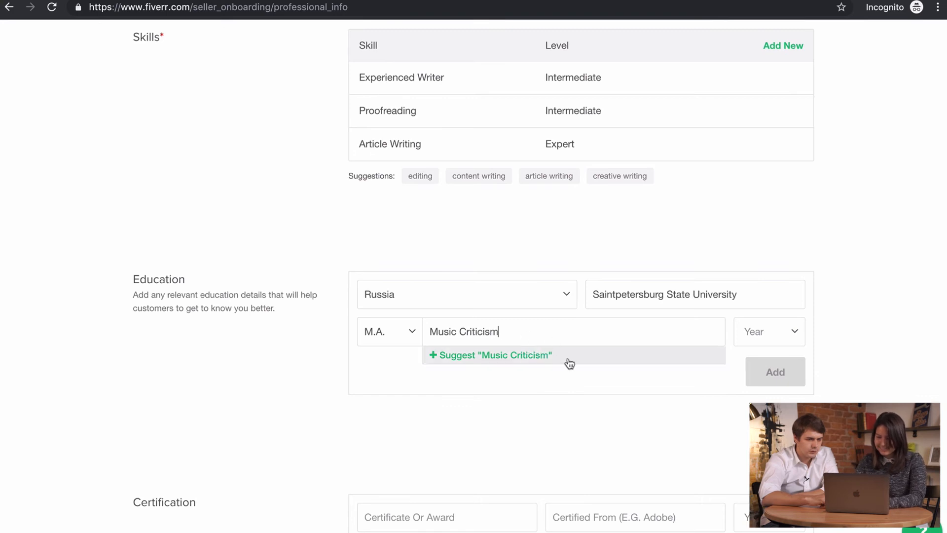
{"action": "left_click", "coordinate": [569, 361]}
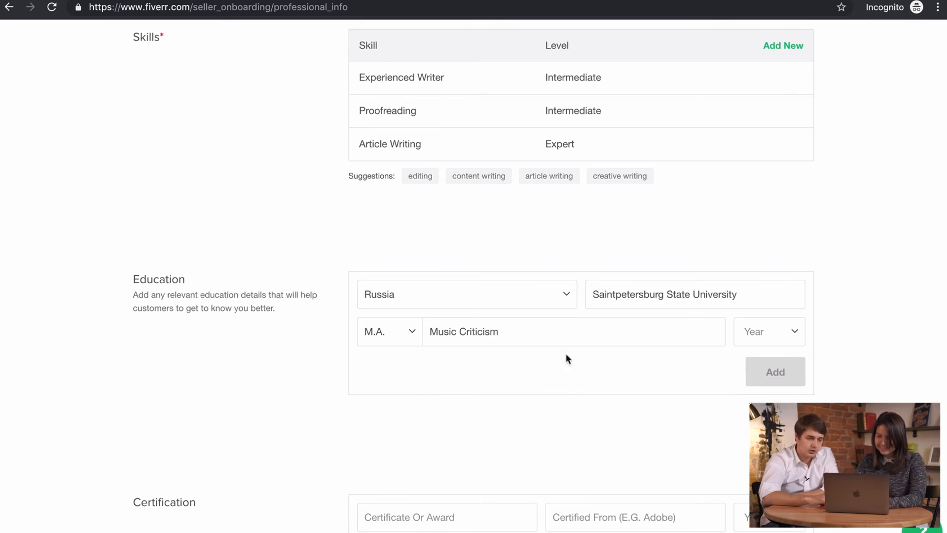
{"action": "left_click", "coordinate": [797, 331]}
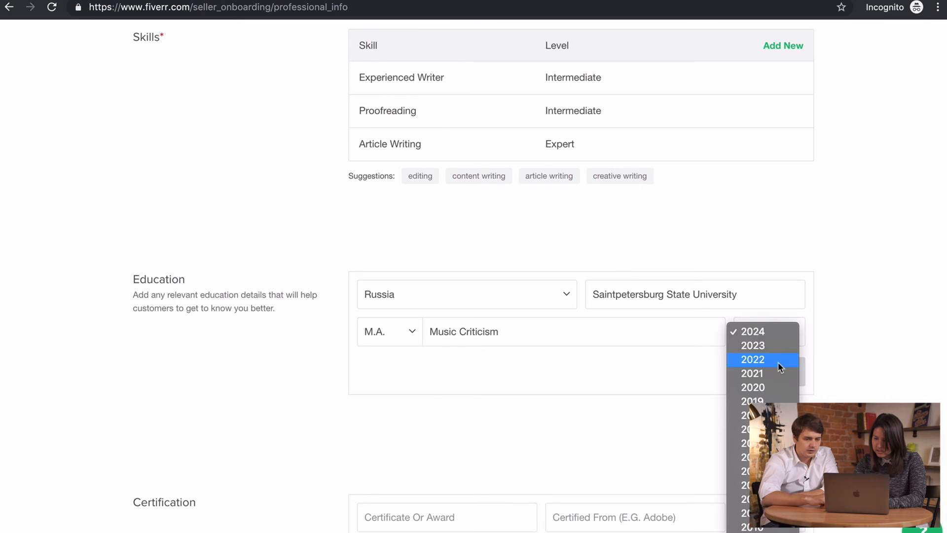
{"action": "left_click", "coordinate": [746, 415]}
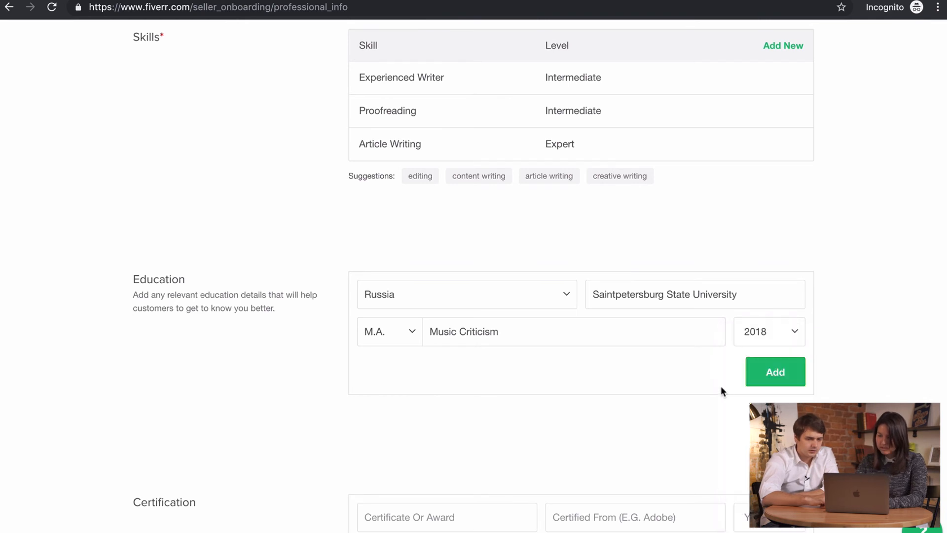
{"action": "left_click", "coordinate": [764, 378]}
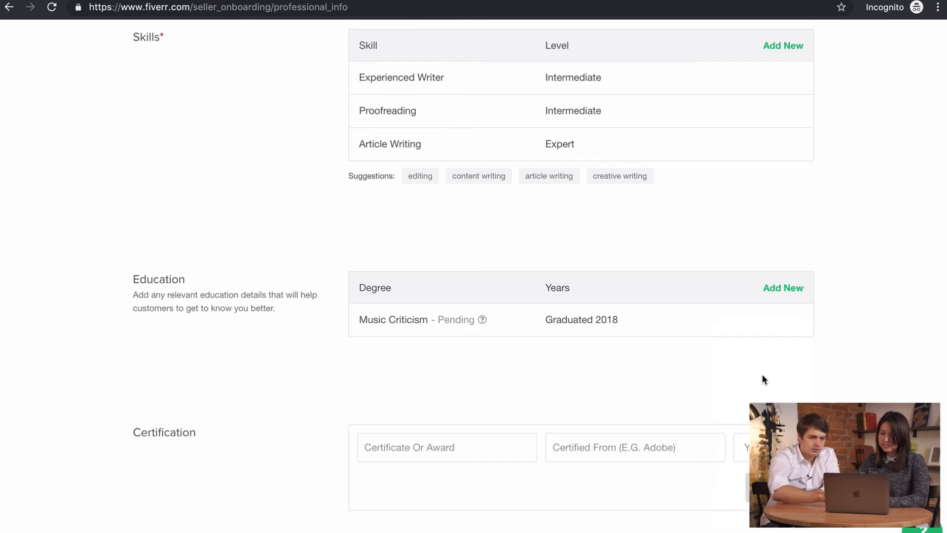
Step: Save the Professional Info step and continue to Linked Accounts
{"action": "scroll", "coordinate": [348, 396], "scroll_direction": "down", "scroll_amount": 4}
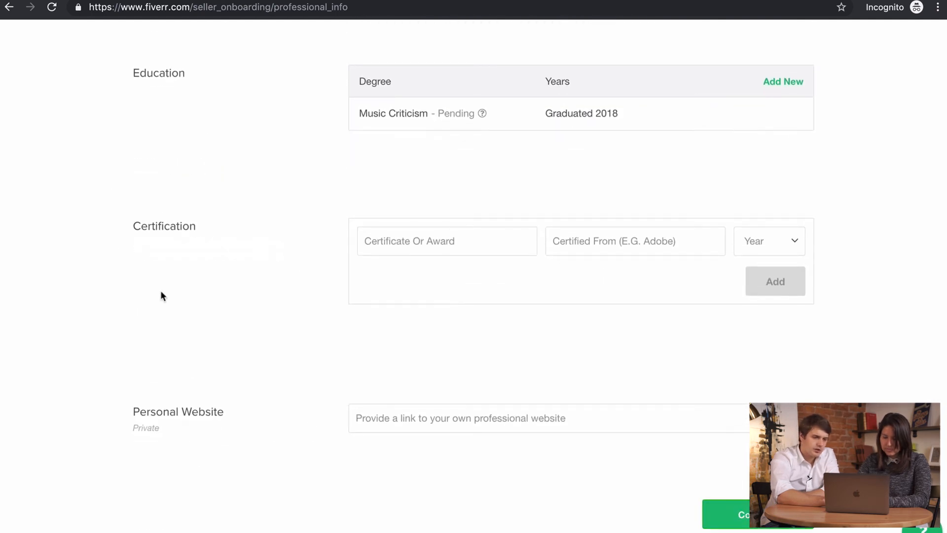
{"action": "scroll", "coordinate": [140, 264], "scroll_direction": "down", "scroll_amount": 1}
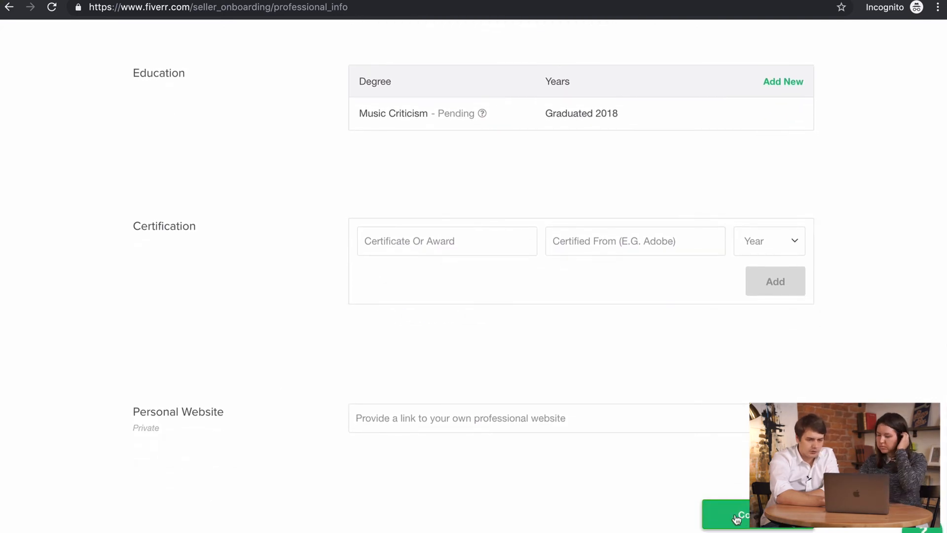
{"action": "left_click", "coordinate": [737, 518]}
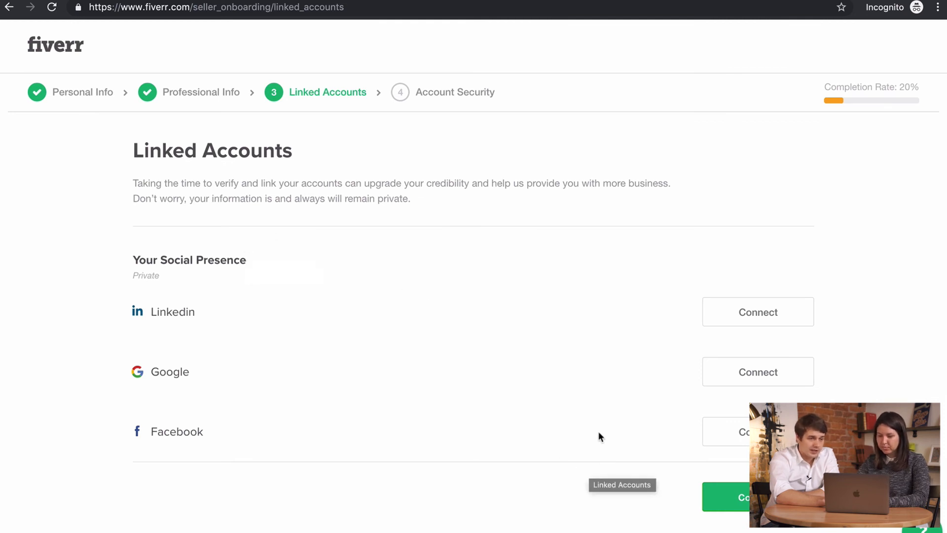
Step: Continue past Linked Accounts without connecting any accounts
{"action": "left_click", "coordinate": [774, 499]}
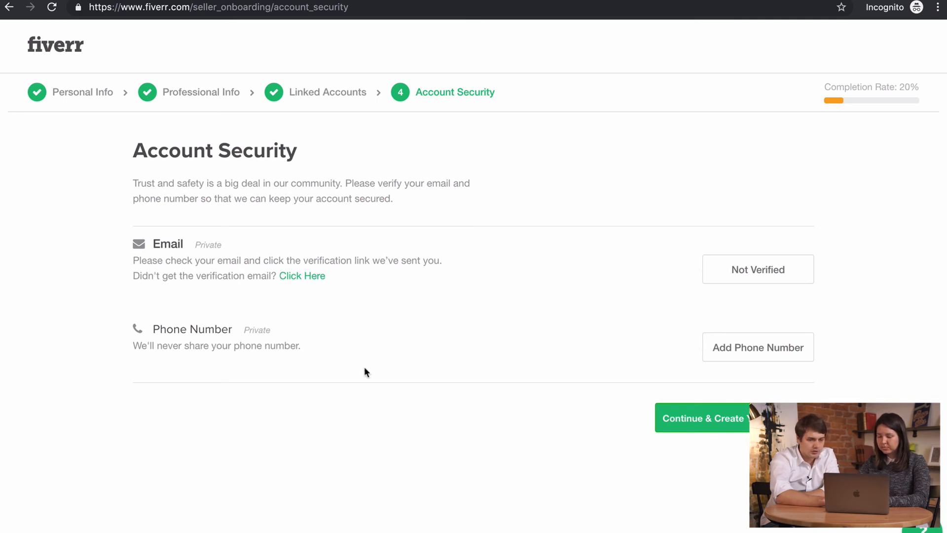
Step: With email and phone verified, finish onboarding and confirm All Done to start a new gig
{"action": "left_click", "coordinate": [711, 420]}
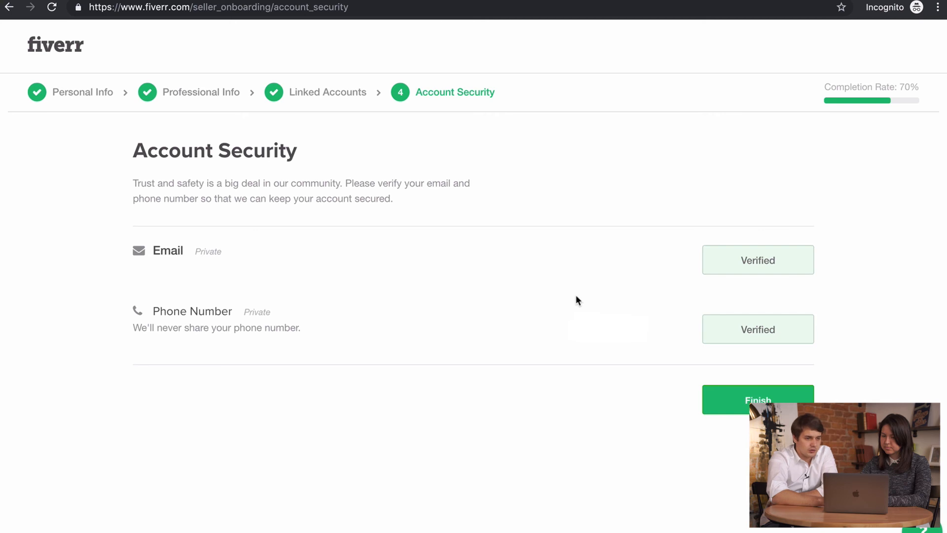
{"action": "left_click", "coordinate": [728, 406]}
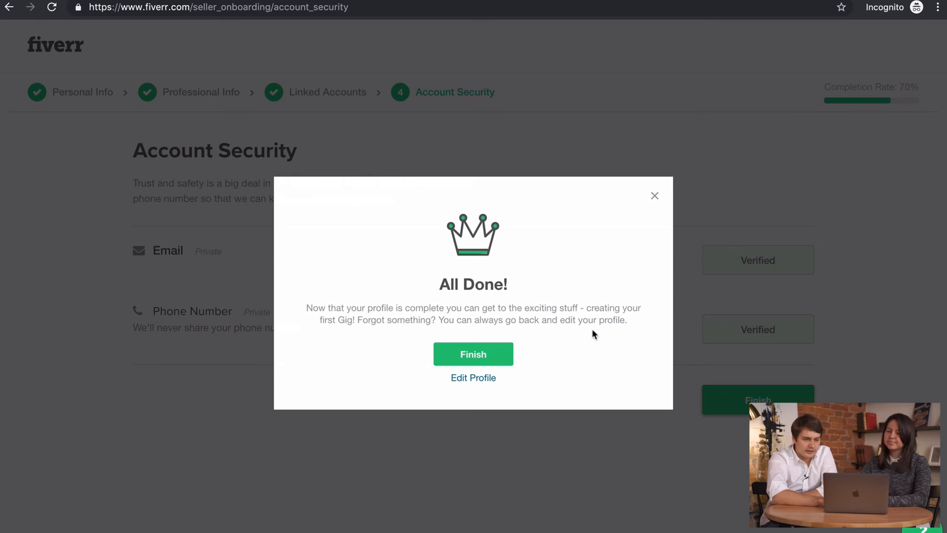
{"action": "left_click", "coordinate": [489, 355]}
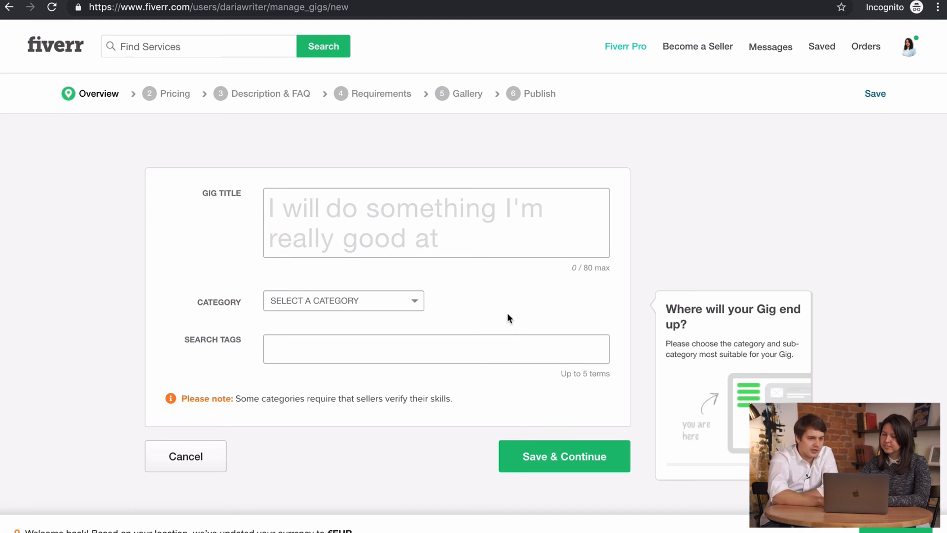
{"action": "scroll", "coordinate": [498, 246], "scroll_direction": "down", "scroll_amount": 3}
{"action": "scroll", "coordinate": [497, 245], "scroll_direction": "up", "scroll_amount": 3}
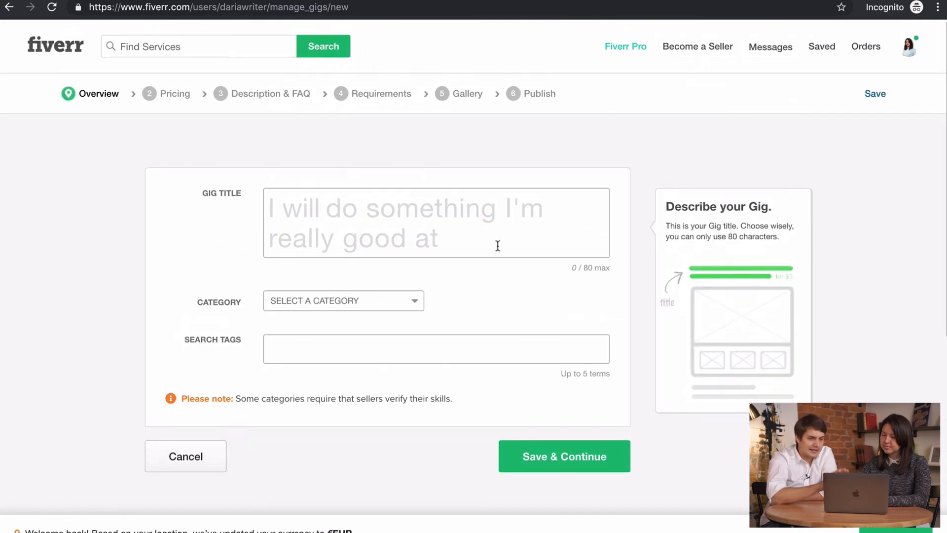